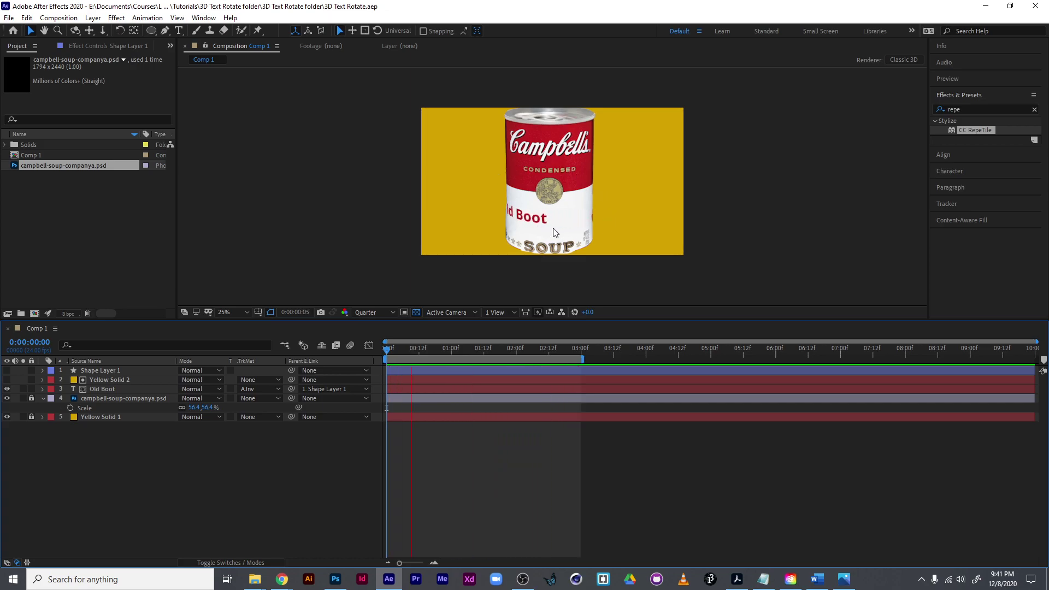
- Stop the preview playback and unlock the campbell-soup-companya.psd layer
key("space")
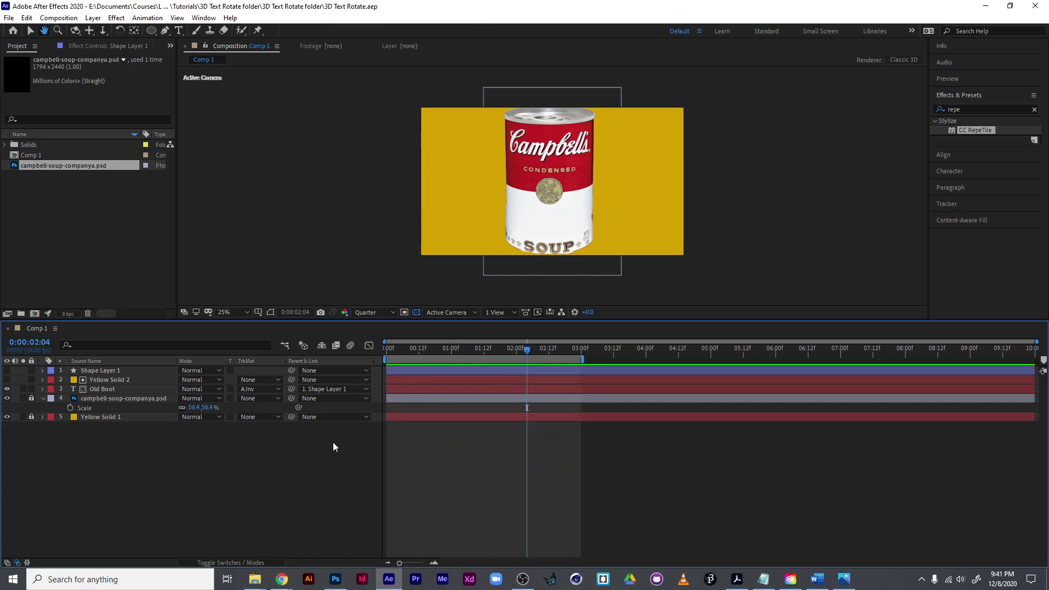
left_click(147, 401)
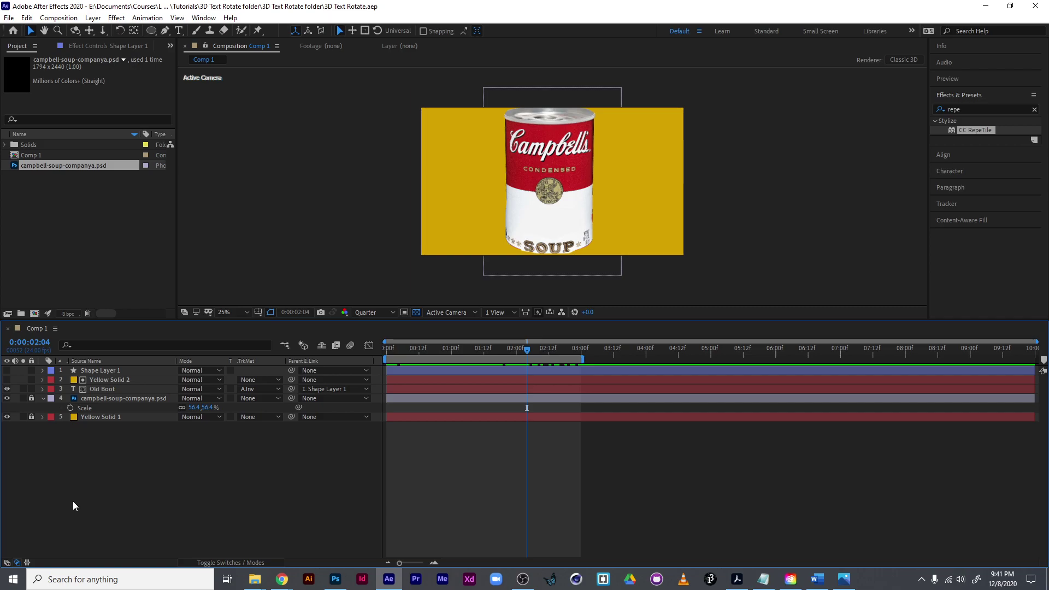
left_click(32, 397)
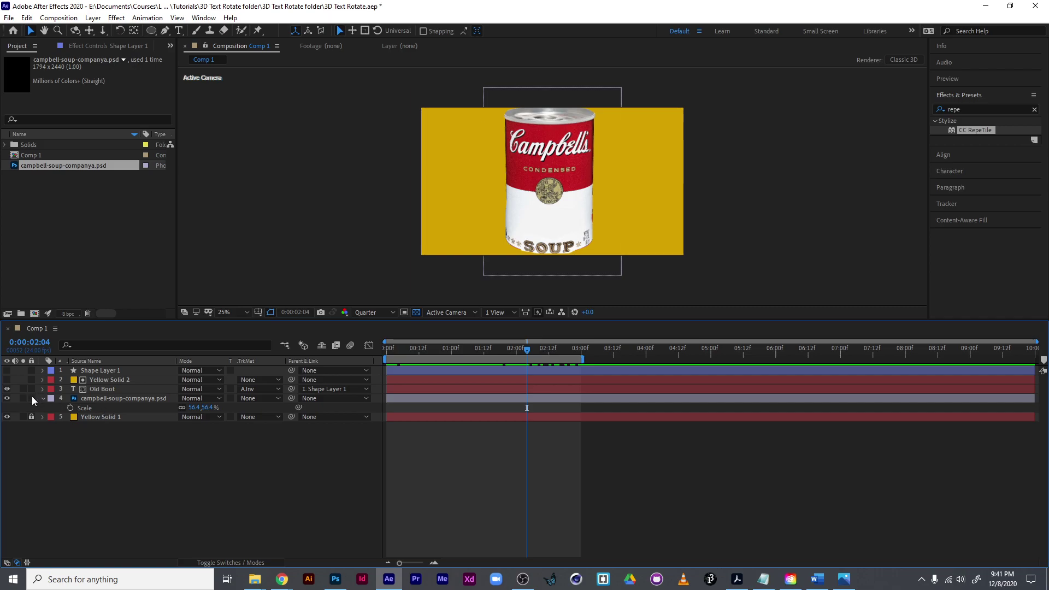
- Delete the Old Boot text layer, the Yellow Solid 2 layer and Shape Layer 1 from the composition
left_click(104, 389)
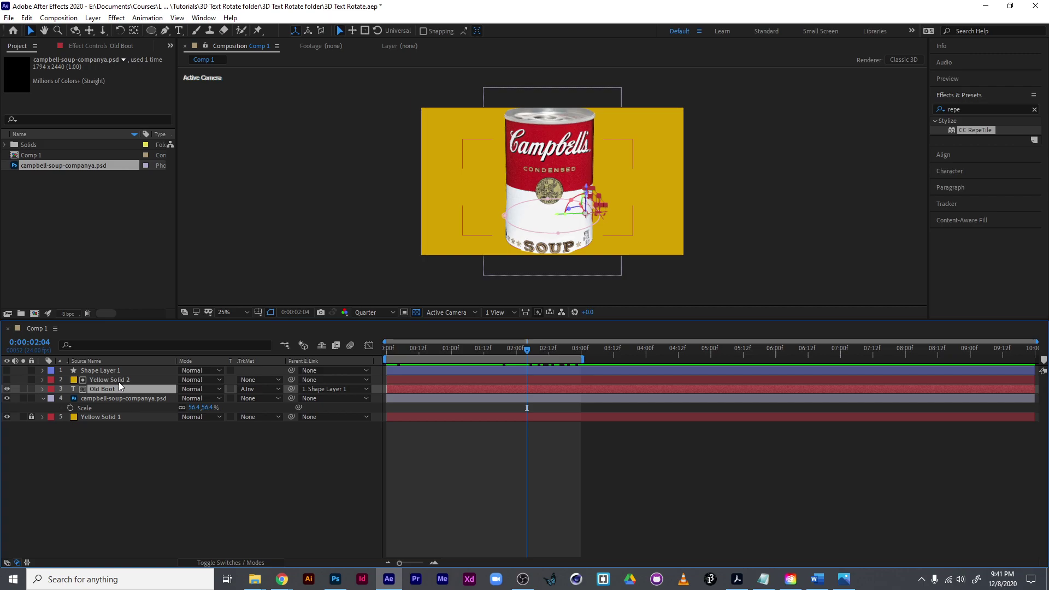
key("Delete")
left_click(119, 382)
key("Delete")
left_click(119, 373)
key("Delete")
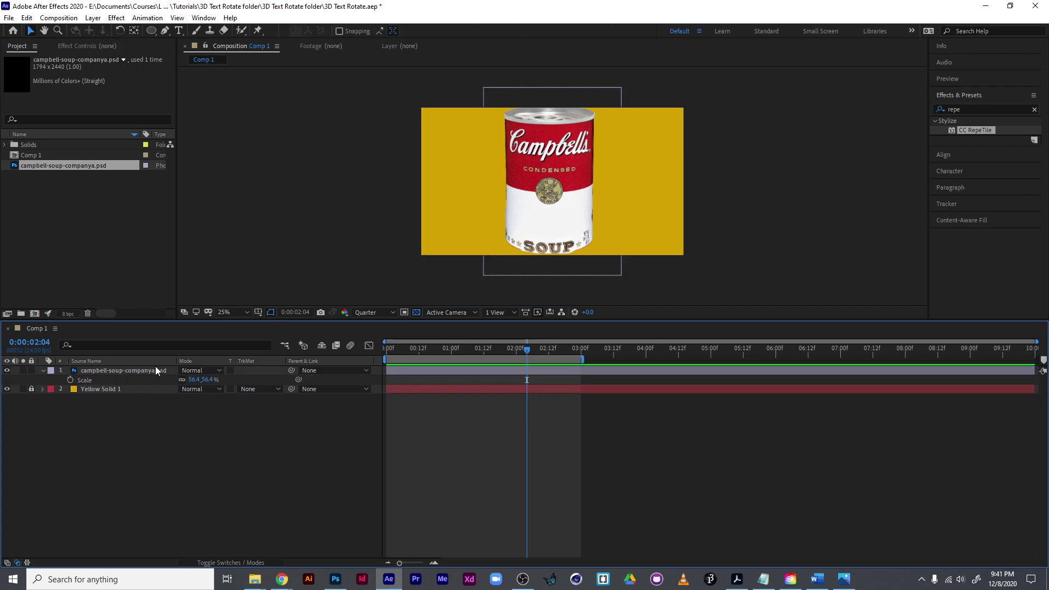
- Show layer names instead of source names in the timeline and deselect all layers
left_click(133, 361)
left_click(134, 370)
left_click(148, 385)
left_click(146, 371)
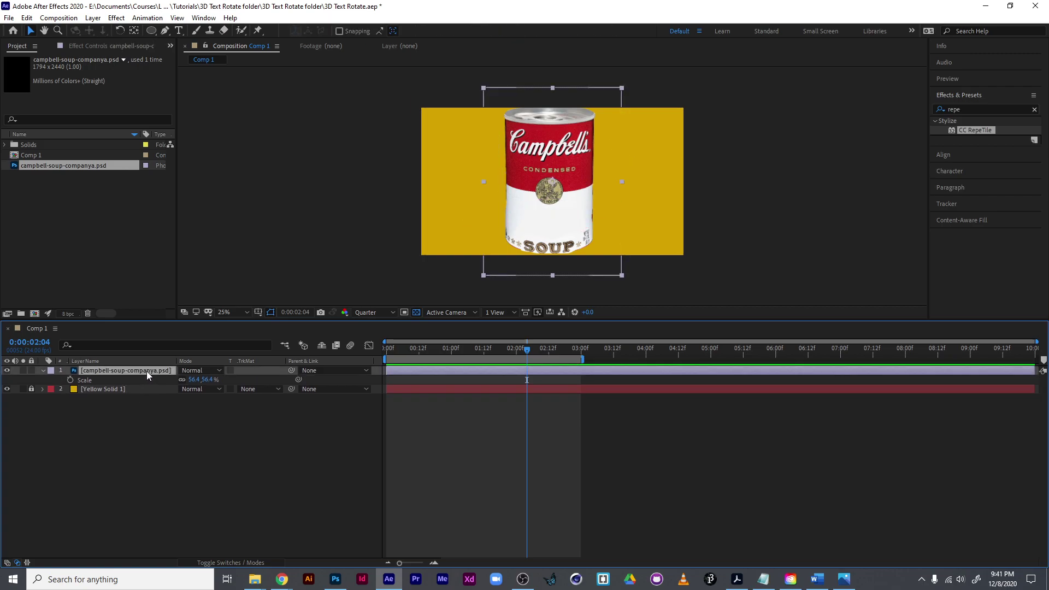
left_click(875, 238)
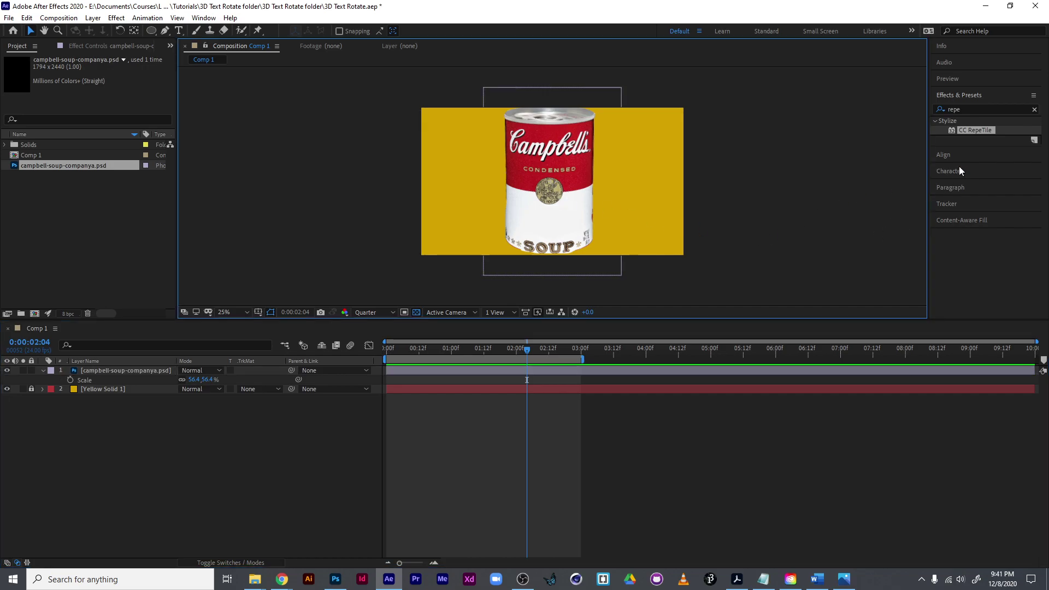
- Create a text box across the middle of the can and enter "Old Boot"
left_click(178, 31)
left_click_drag(463, 184, 566, 203)
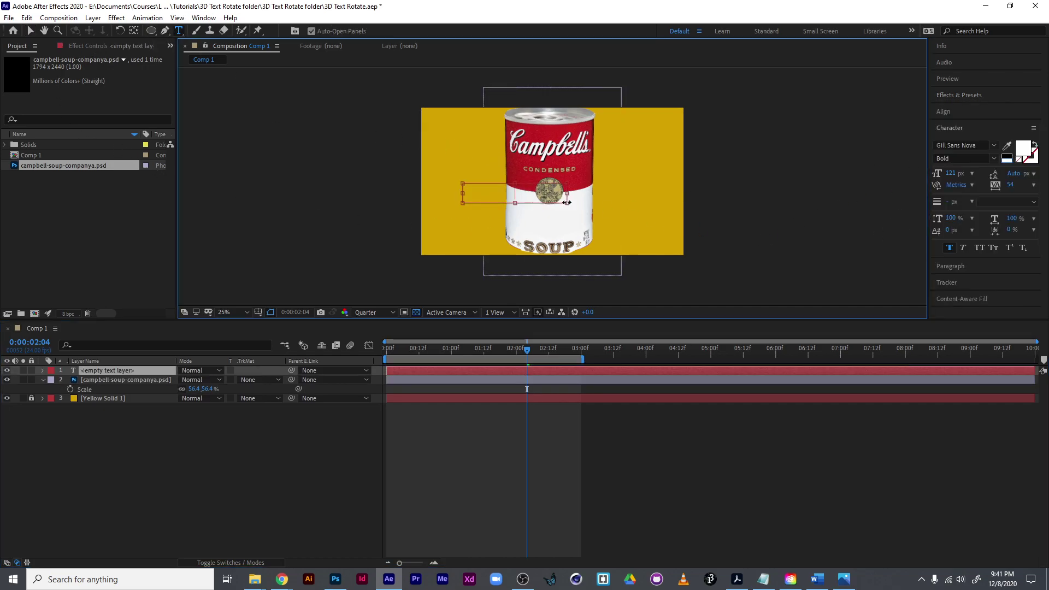
type("Old Boot")
- Recolour all of the Old Boot text with the red sampled from the can's label
left_click(1007, 146)
left_click(580, 176)
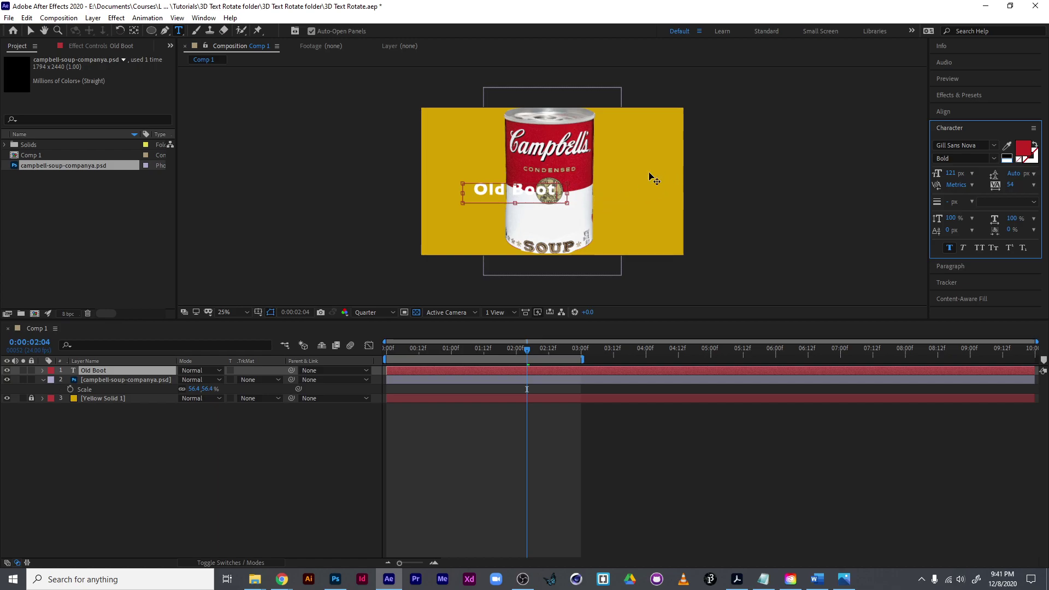
triple_click(498, 190)
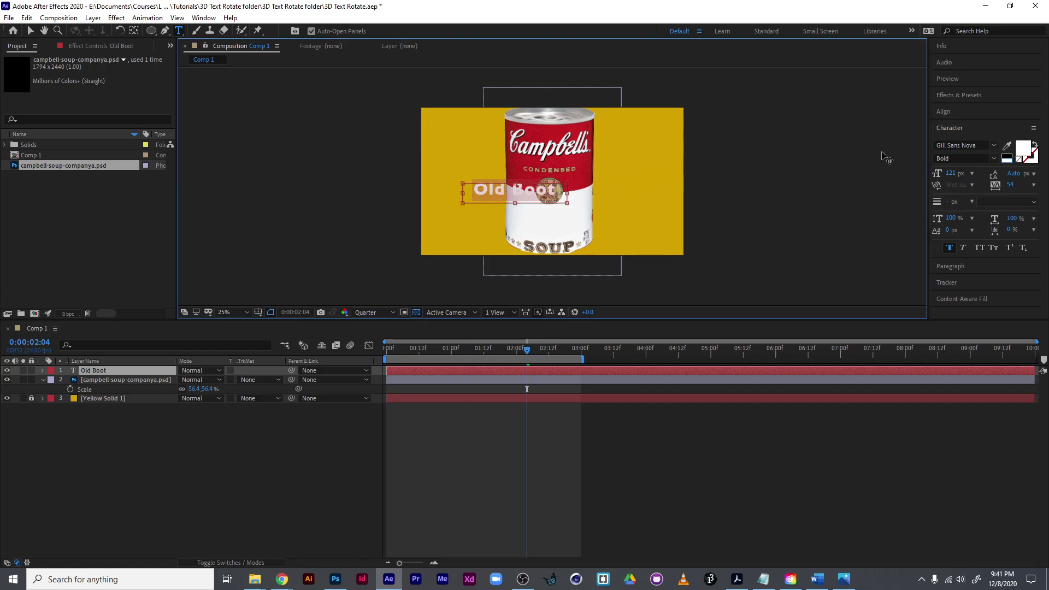
left_click(1008, 147)
left_click(573, 165)
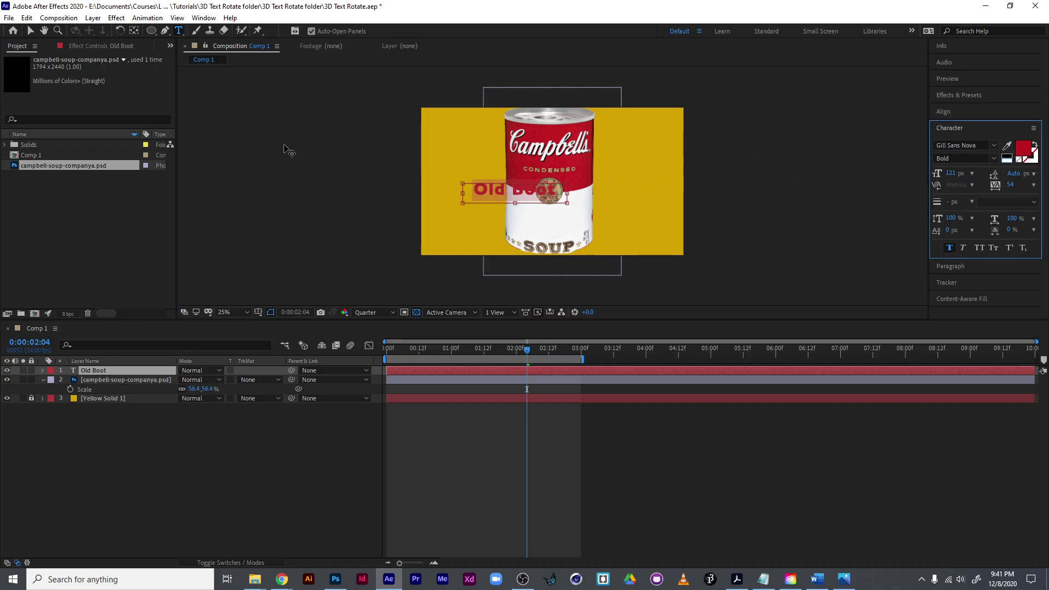
- Place the Old Boot text on the white part of the can's label and return to the first frame
left_click(31, 31)
left_click_drag(533, 196, 564, 219)
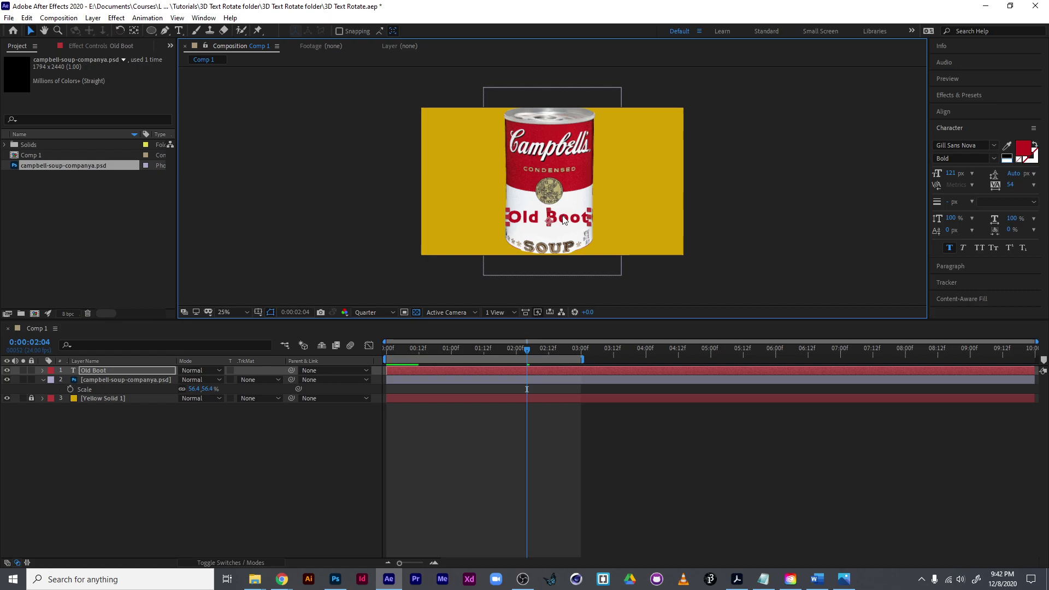
key("period")
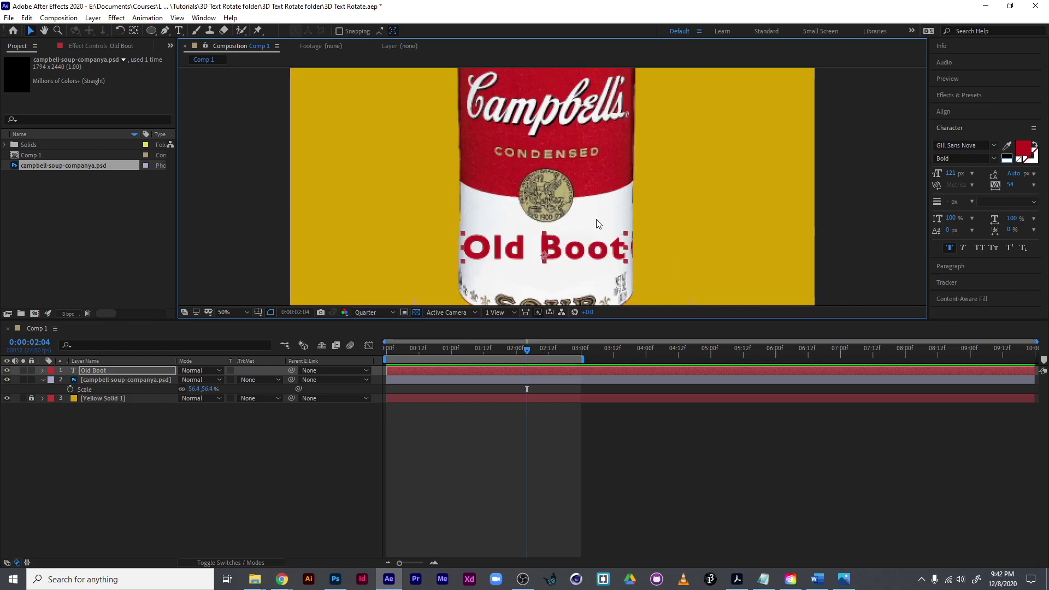
key("comma")
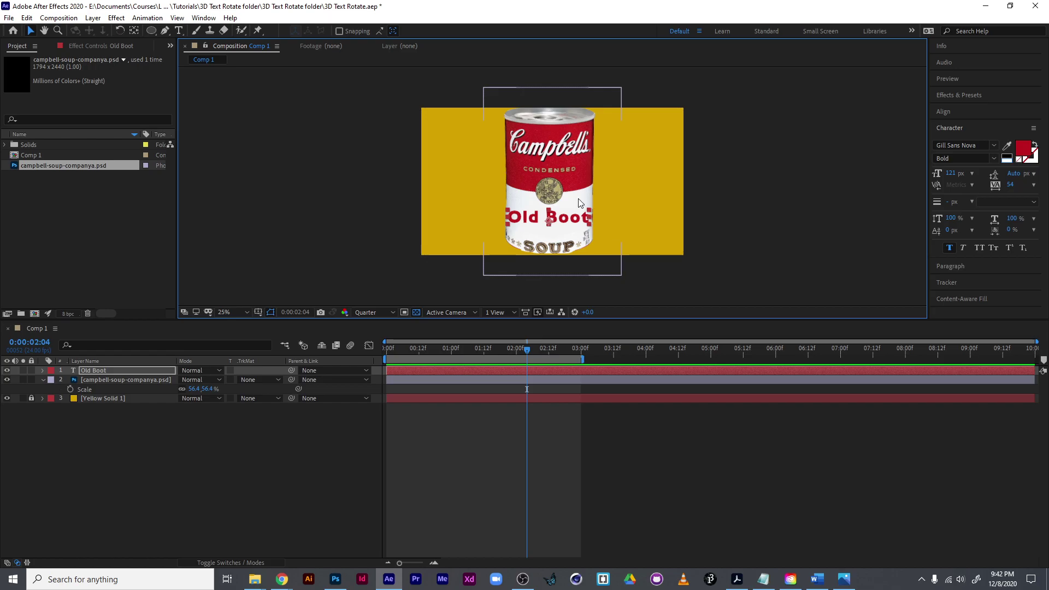
left_click_drag(525, 350, 273, 356)
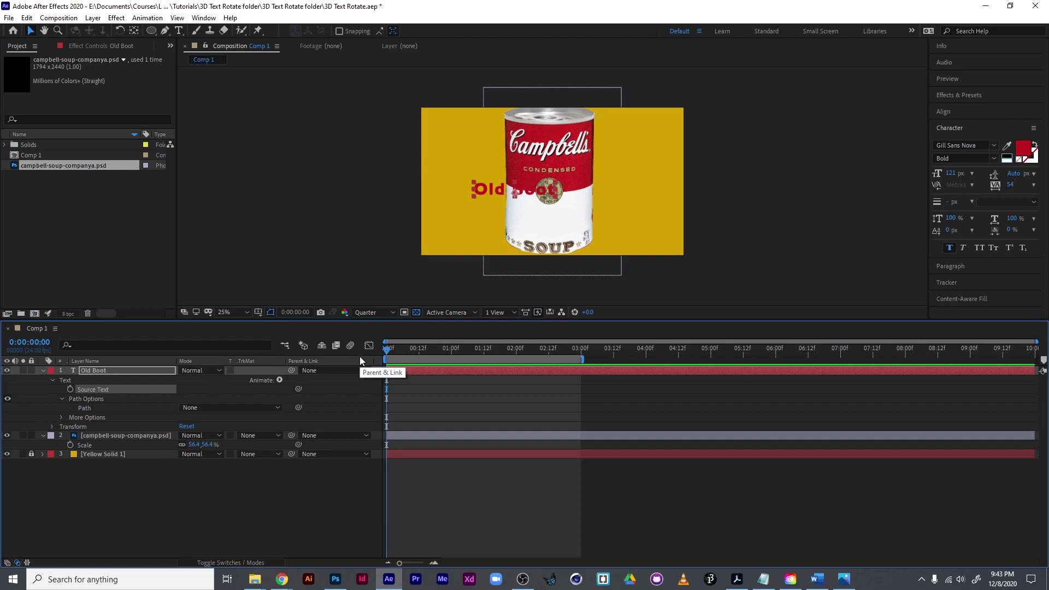
left_click_drag(533, 192, 567, 224)
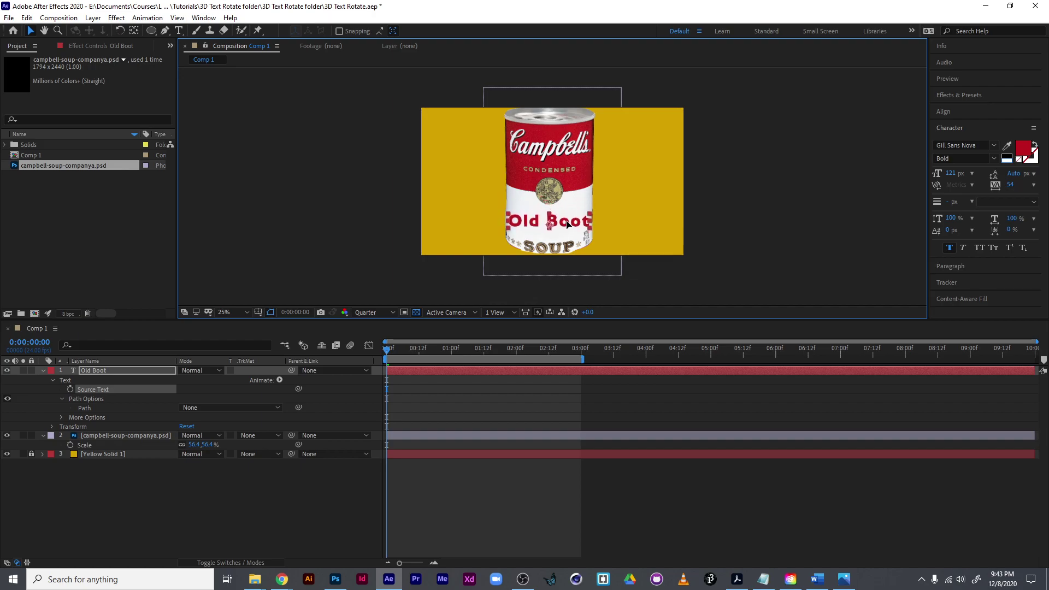
- Center the Old Boot layer's anchor point in its layer content
left_click(93, 18)
mouse_move(126, 161)
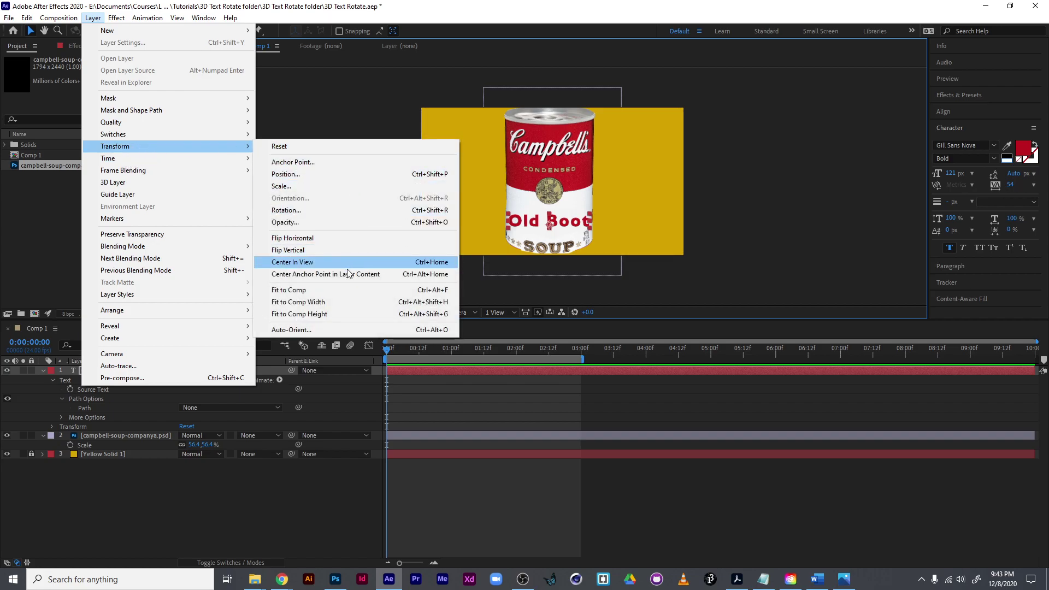
left_click(355, 276)
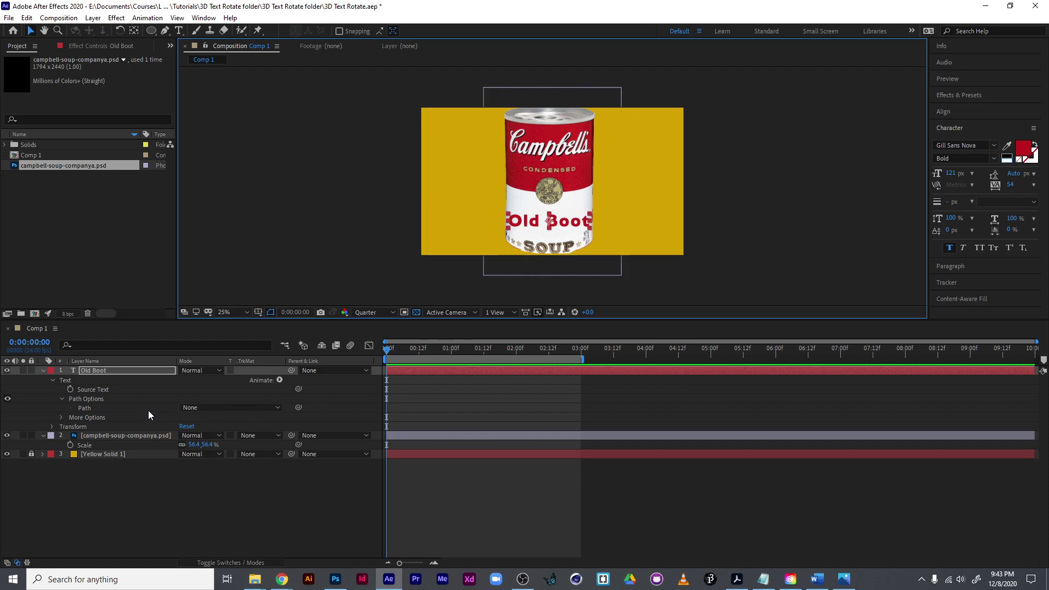
- Add a circular mask slightly wider than the can to the Old Boot layer with the Ellipse tool
left_click_drag(151, 29, 181, 57)
left_click(109, 371)
left_click_drag(487, 140, 598, 229)
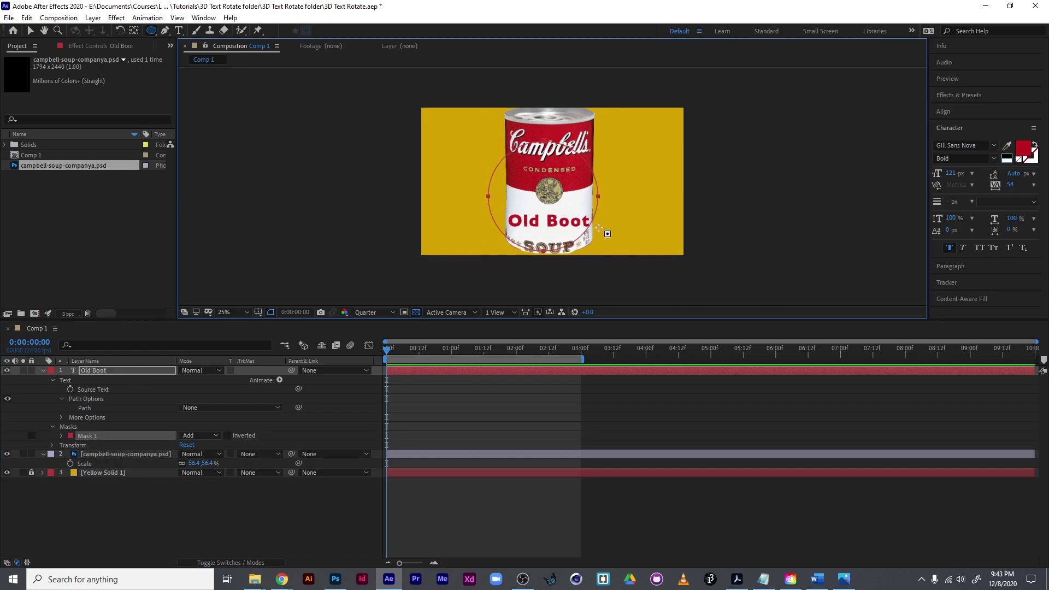
- Expand Mask 1 of the Old Boot layer and select its whole mask path
left_click(84, 407)
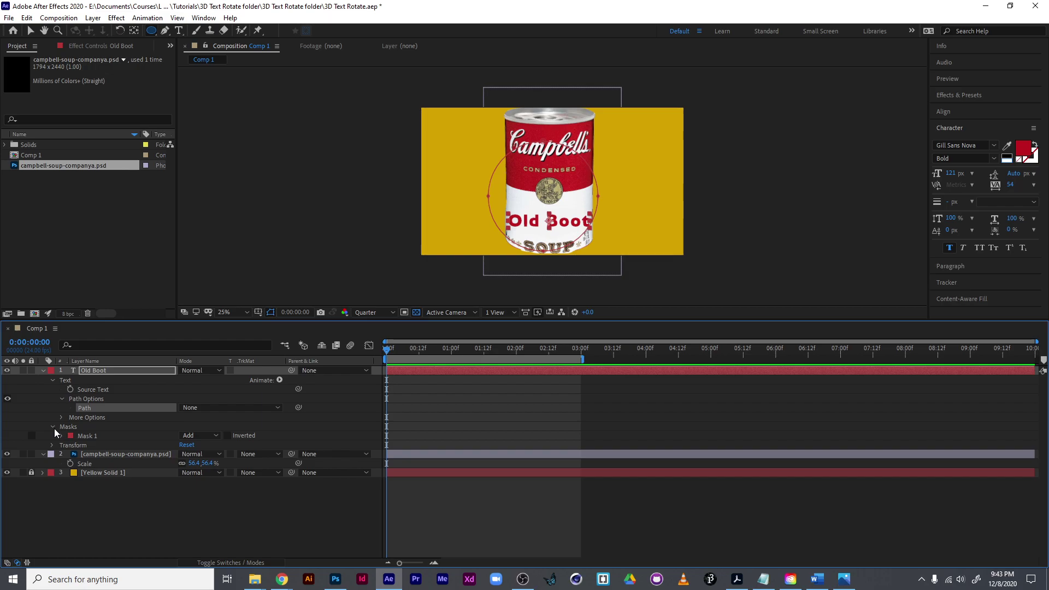
left_click(76, 435)
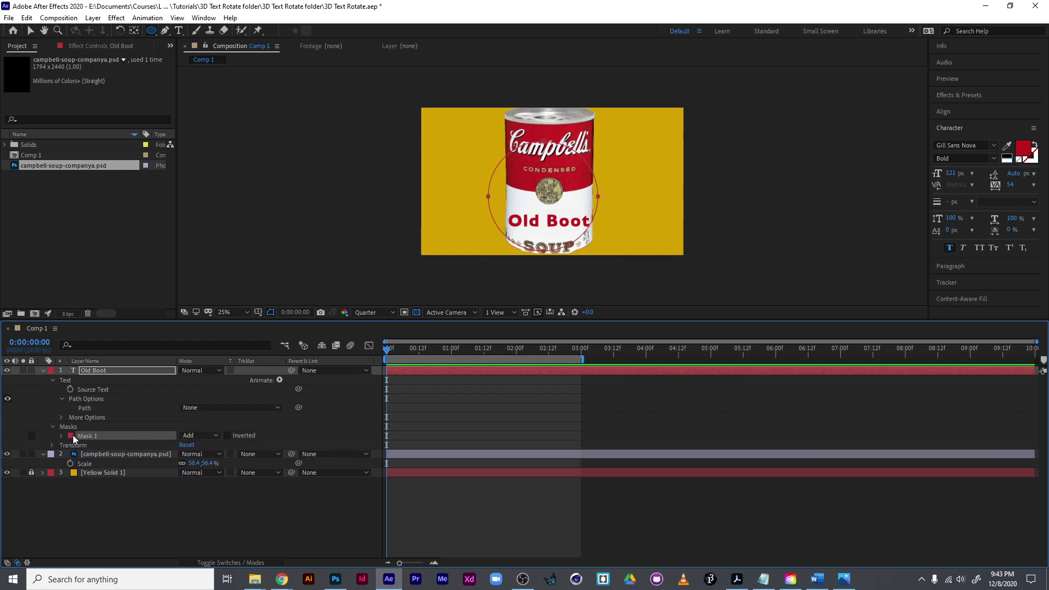
left_click(61, 435)
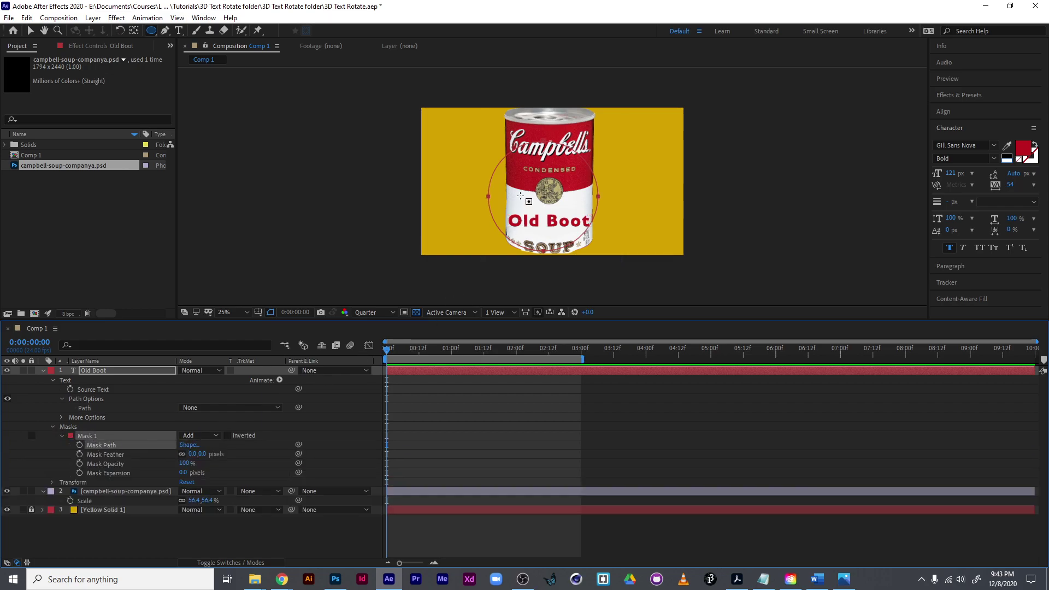
key("v")
left_click_drag(461, 134, 606, 256)
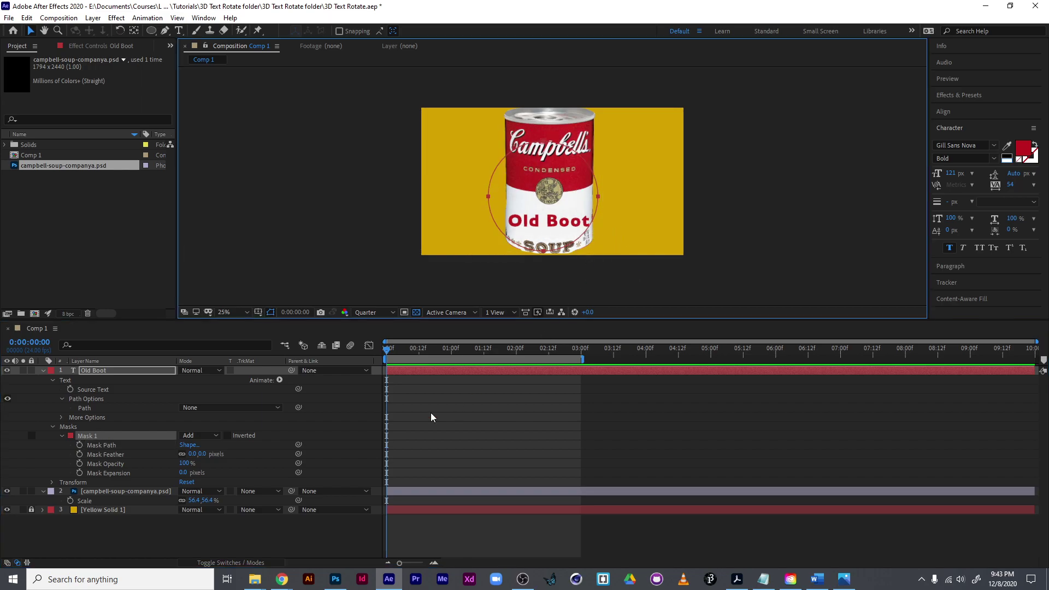
left_click(139, 446)
left_click_drag(462, 128, 640, 281)
- Center the Old Boot layer horizontally in the composition, trying vertical centering as well and undoing it
left_click(944, 112)
left_click(960, 139)
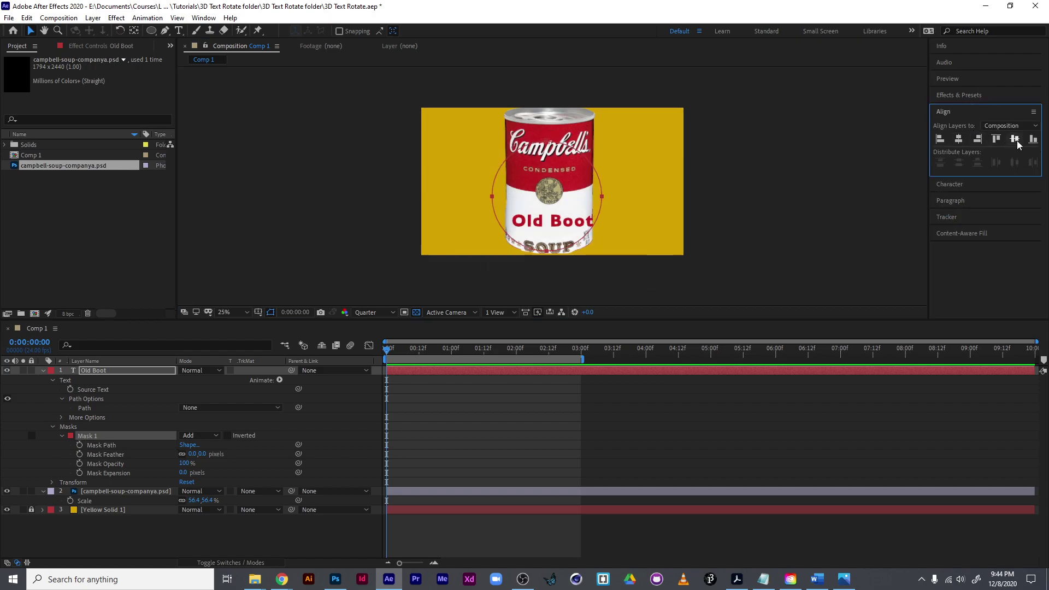
left_click(1014, 140)
key("ctrl+z")
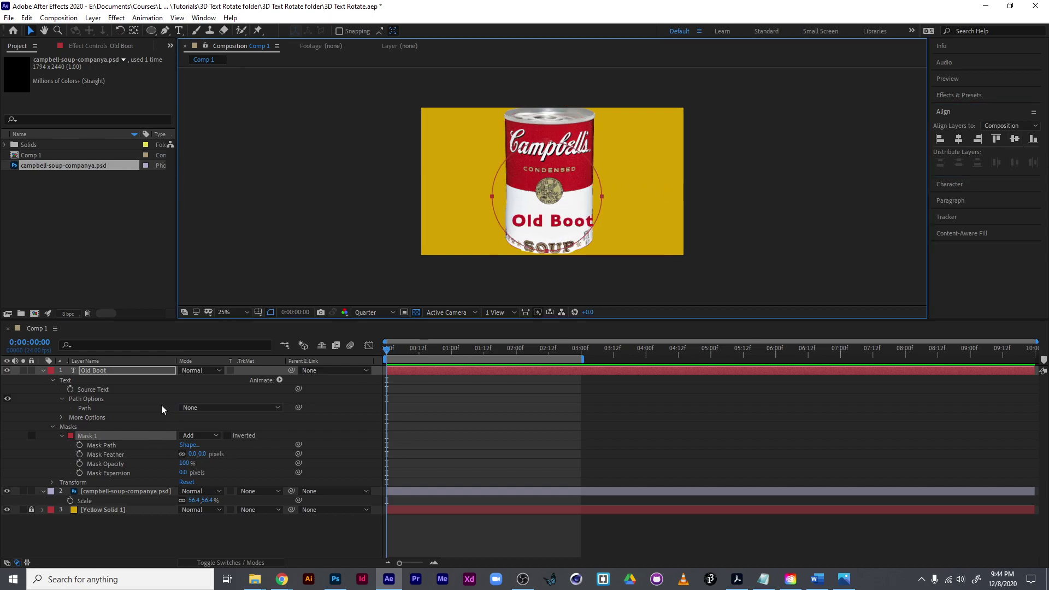
- Set the Old Boot text's path option to Mask 1
left_click(90, 407)
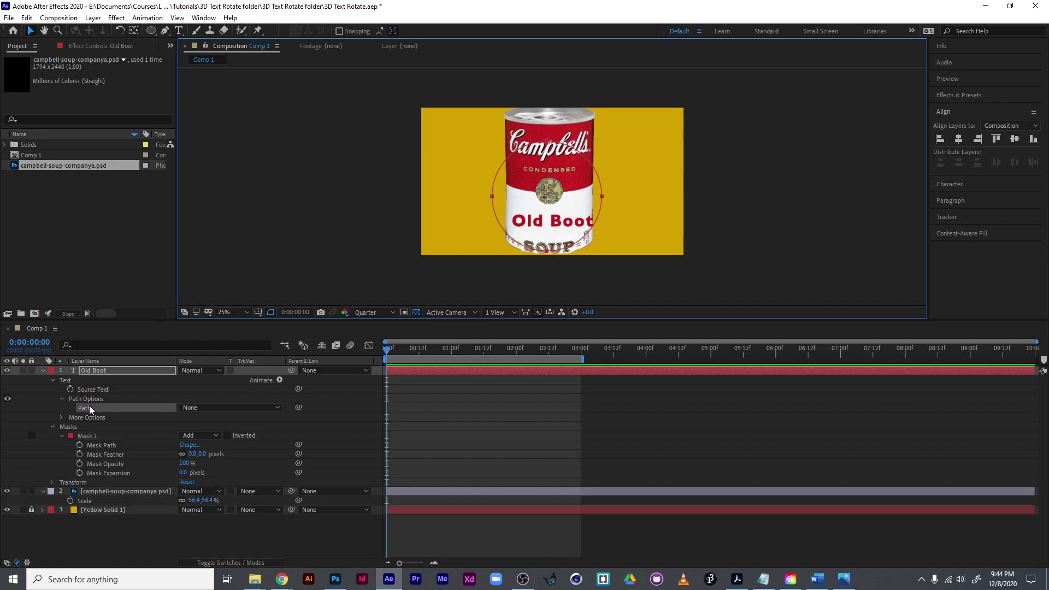
left_click(62, 399)
left_click(53, 380)
left_click(53, 380)
left_click(61, 399)
left_click(204, 407)
left_click(211, 435)
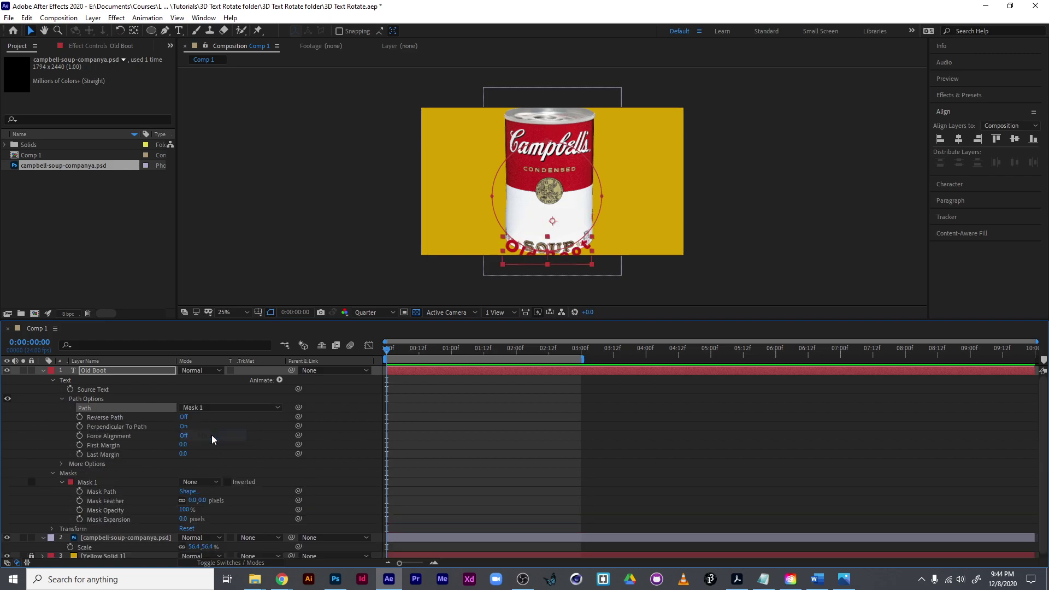
- Turn on Reverse Path for the Old Boot text and collapse the layer's text and mask properties
left_click(184, 418)
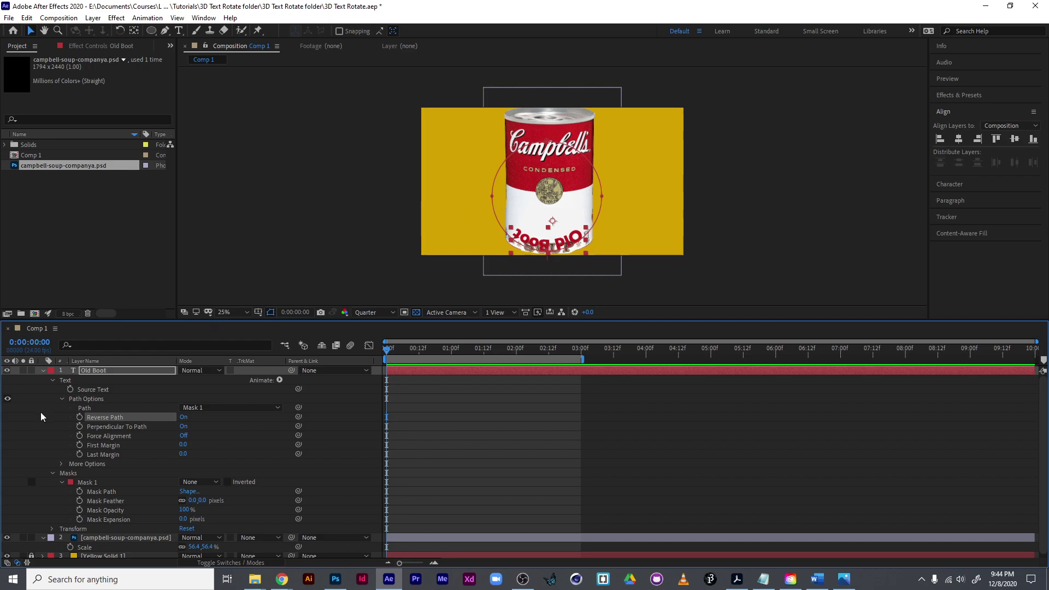
left_click(62, 399)
left_click(52, 380)
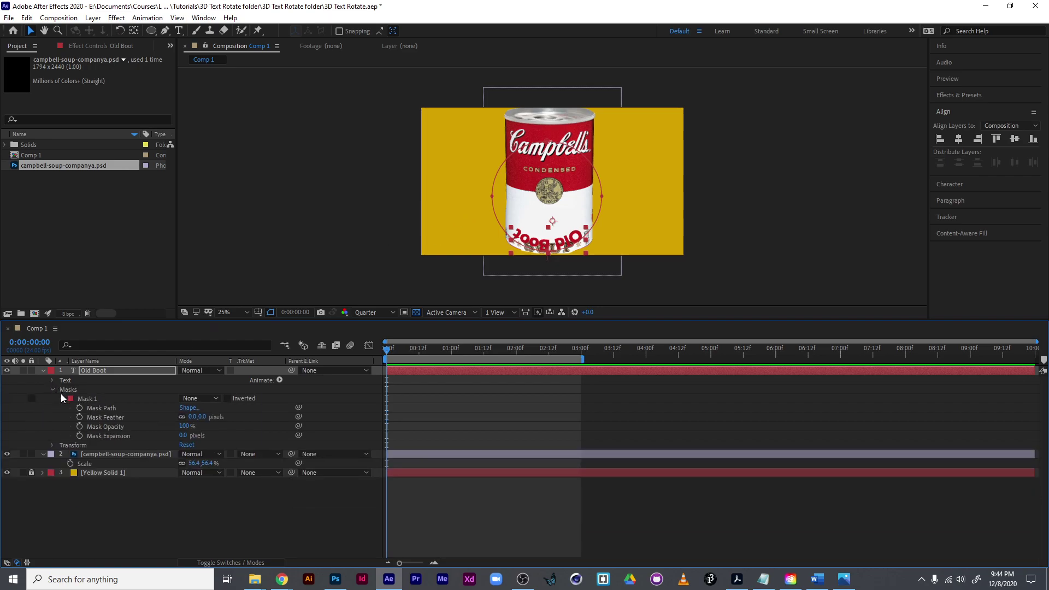
left_click(53, 389)
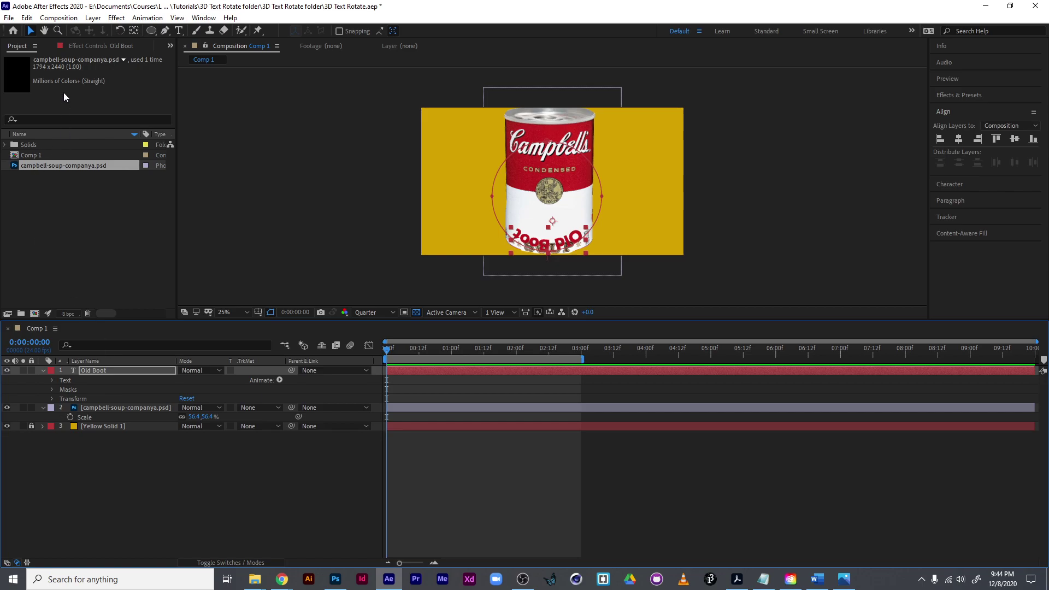
- Draw a circle on a new shape layer over the can, nearly as large as the text's circular mask
left_click_drag(152, 31, 186, 60)
left_click(204, 487)
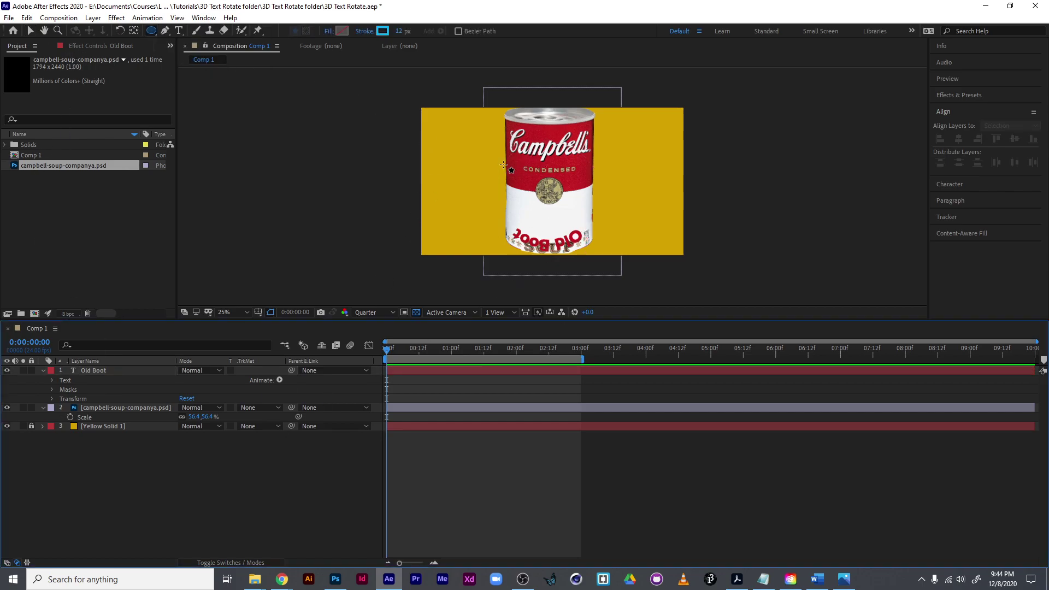
mouse_move(496, 152)
left_mouse_down()
mouse_move(594, 252)
mouse_move(595, 228)
left_mouse_up()
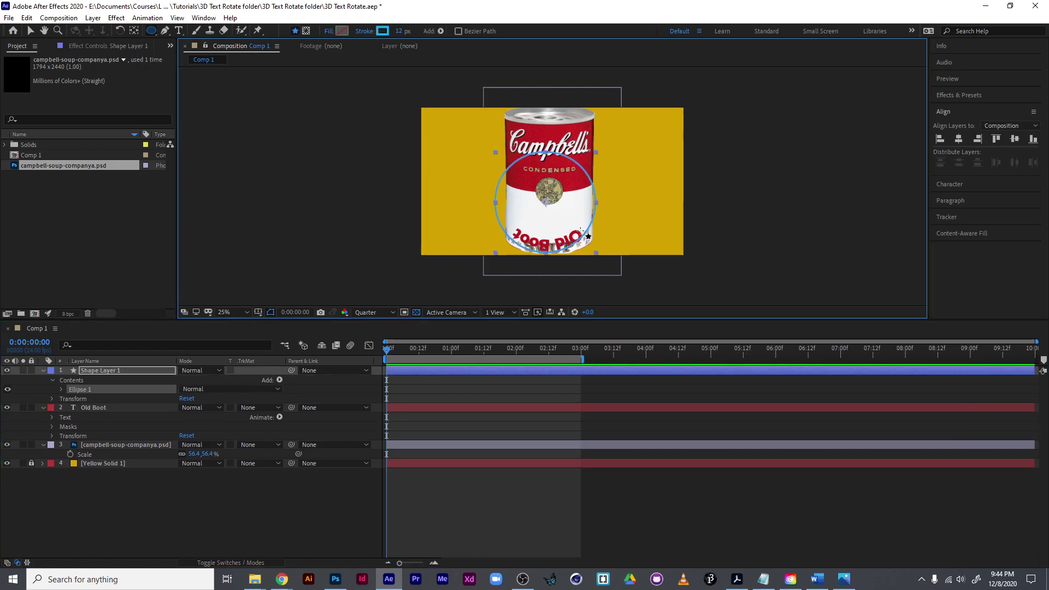
- Reposition the circle on Shape Layer 1 over the Old Boot text's circular mask, checking it against the mask outline
key("v")
left_click_drag(500, 226, 504, 225)
left_click(84, 427)
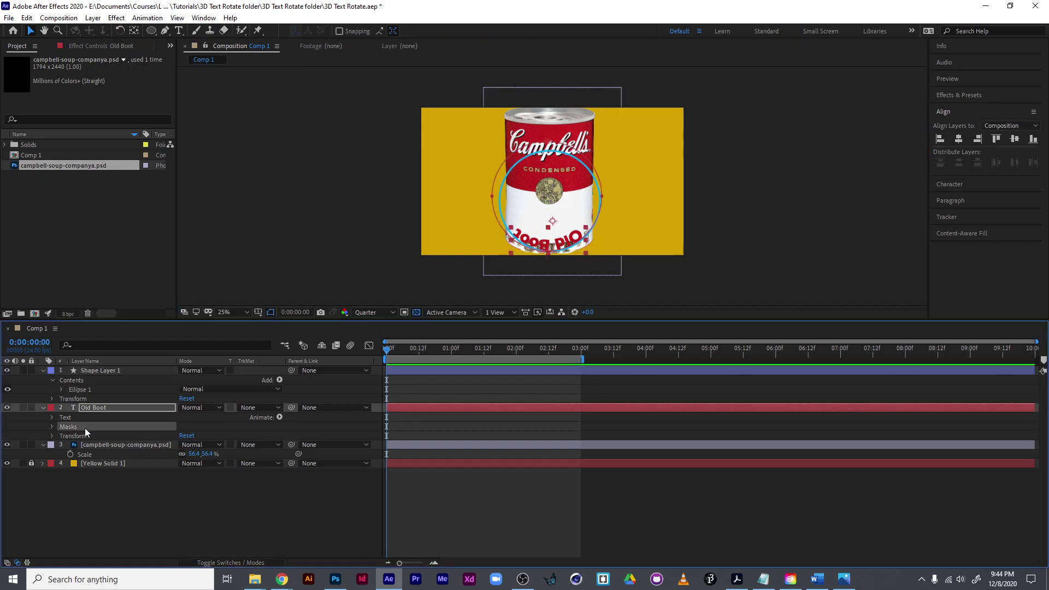
left_click(501, 217)
left_click_drag(501, 217, 497, 216)
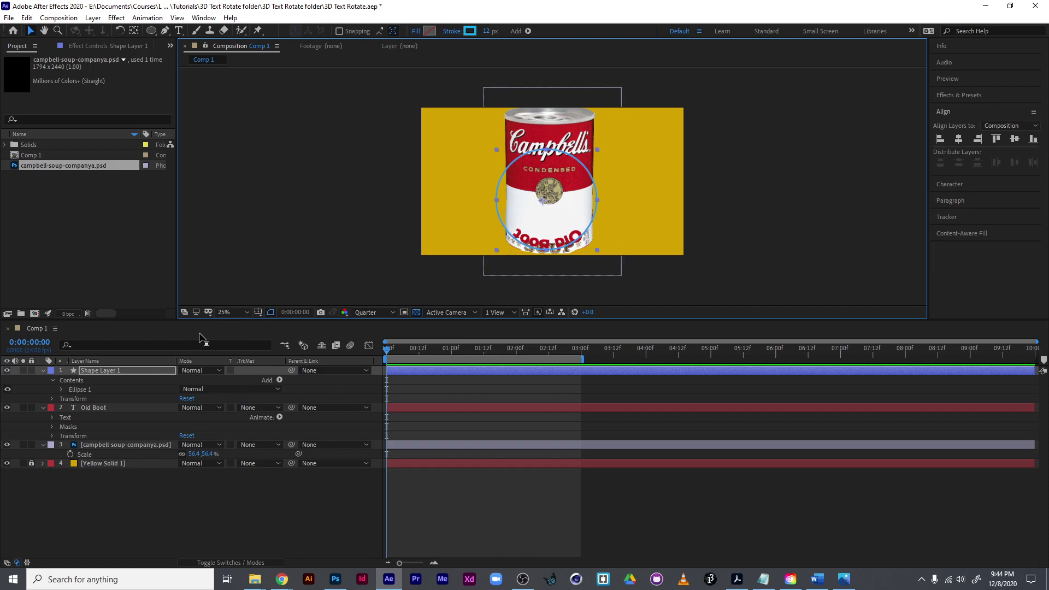
left_click(96, 407)
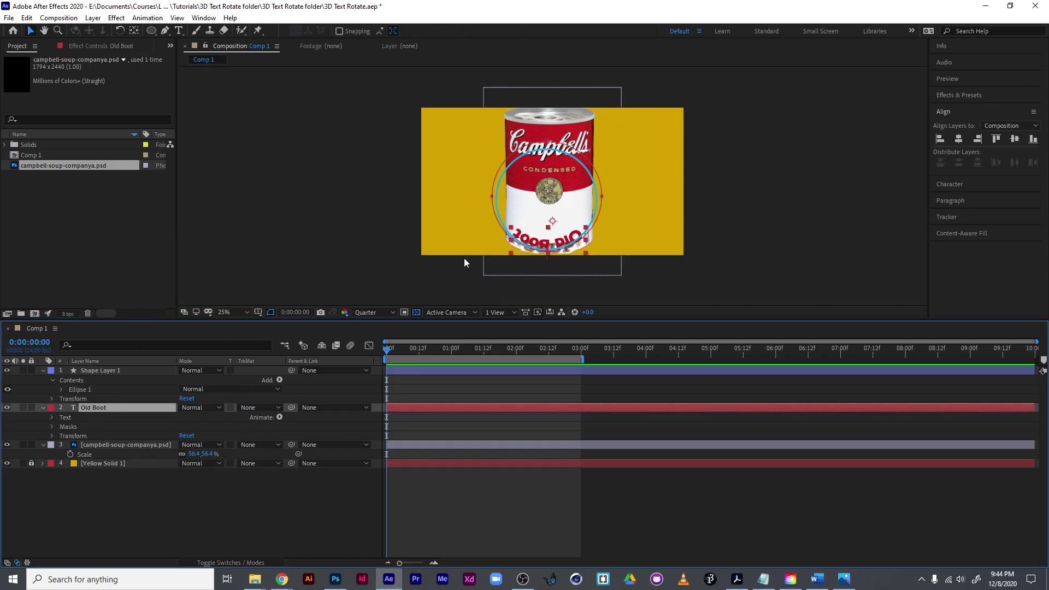
- Enlarge the Shape Layer 1 circle to match the size of the Old Boot layer's circular mask
left_click(498, 209)
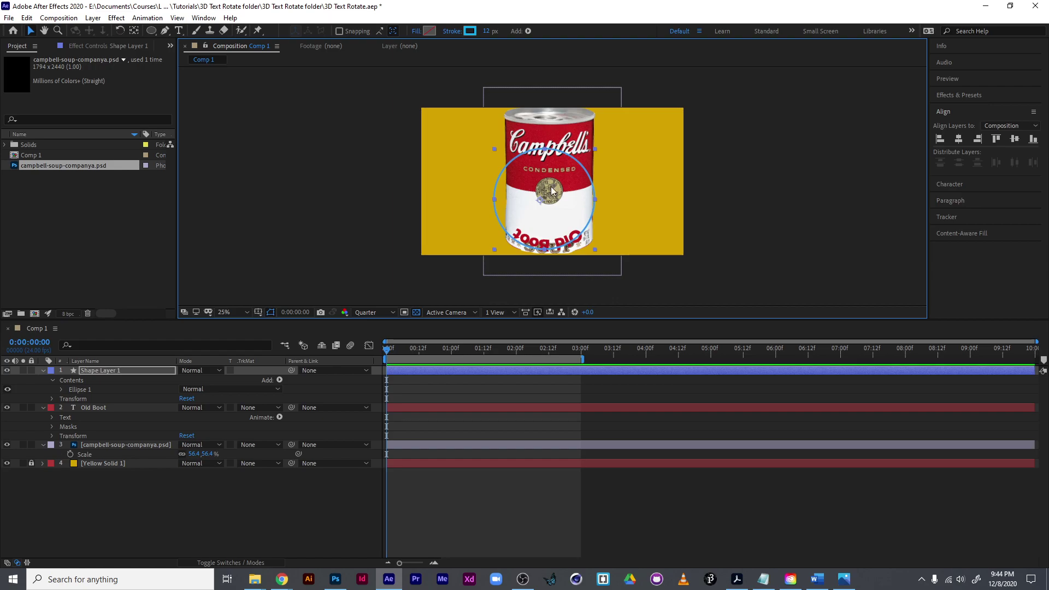
left_click_drag(595, 148, 597, 173)
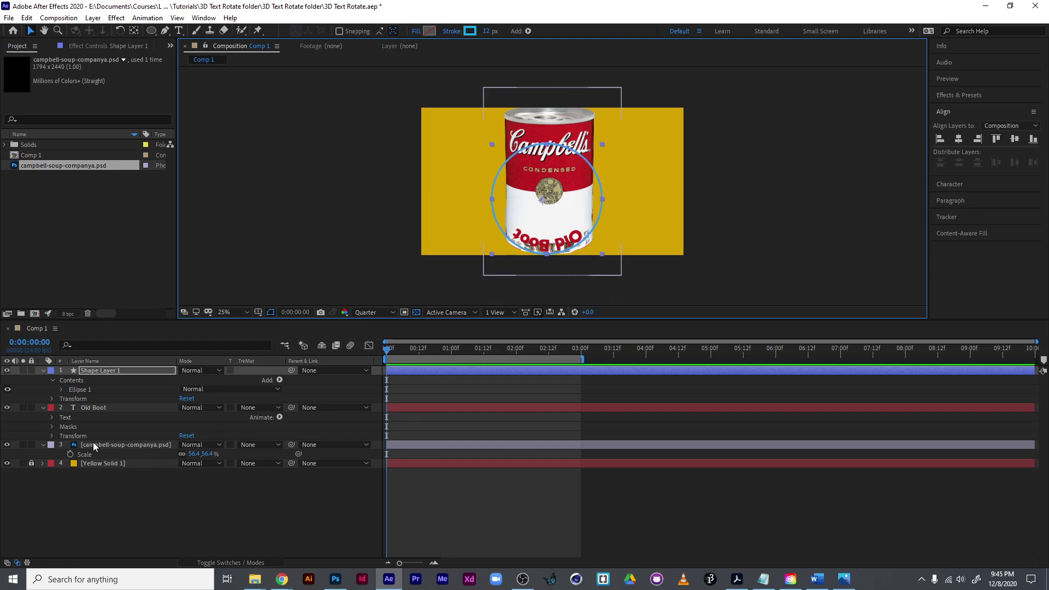
left_click(70, 426)
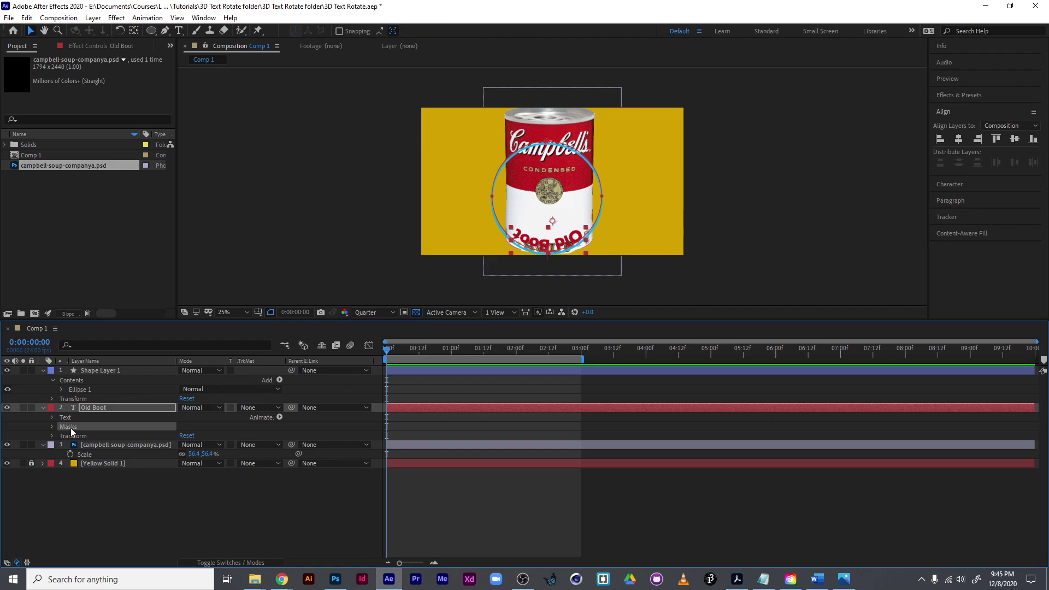
left_click(600, 190)
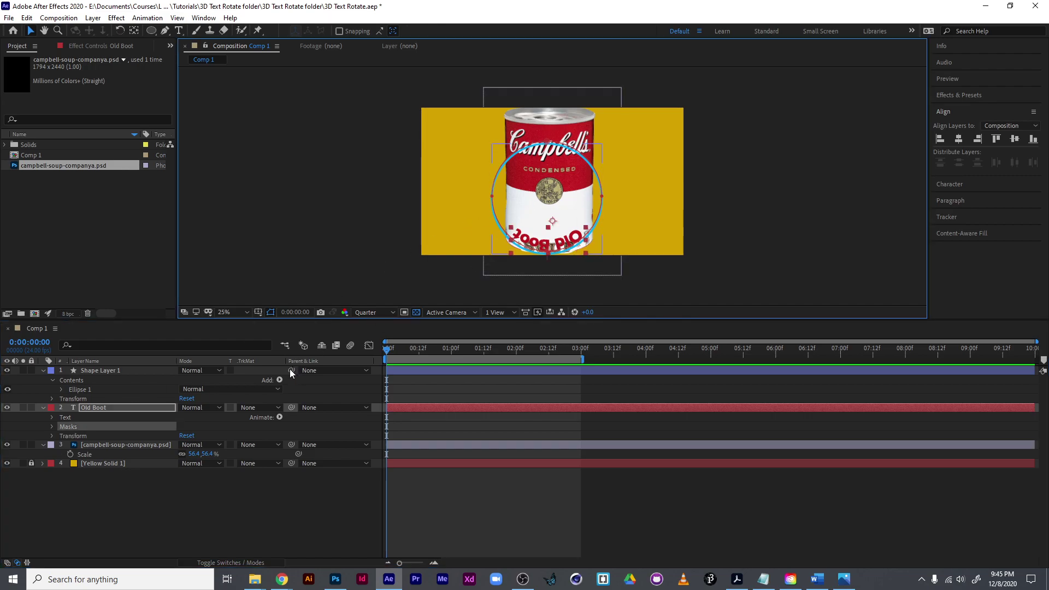
- Align Shape Layer 1 and the Old Boot layer by their horizontal centers, trying vertical centering as well and undoing it
left_click(103, 370, "shift")
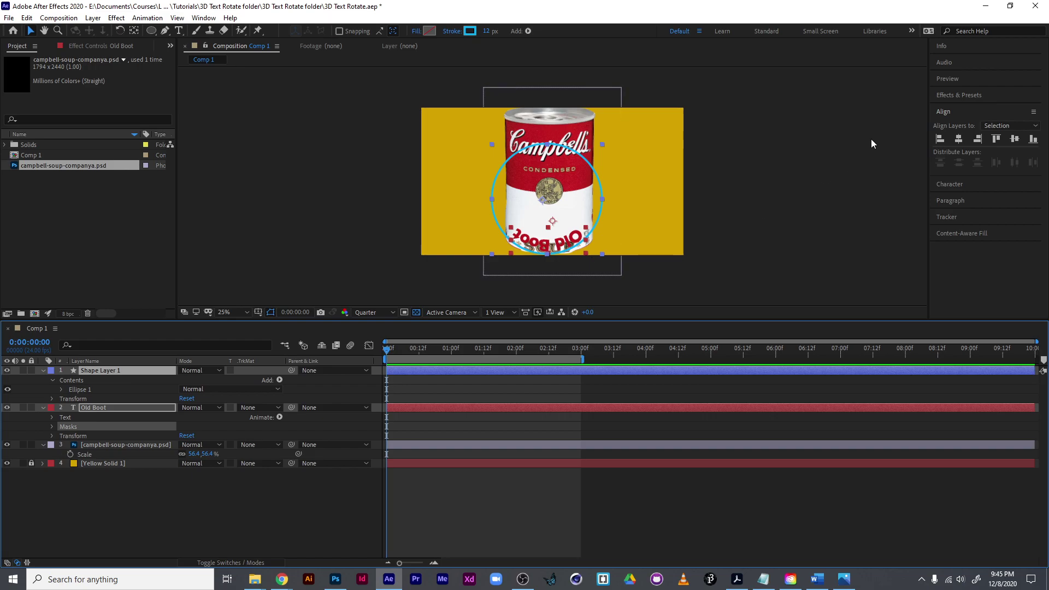
left_click(957, 139)
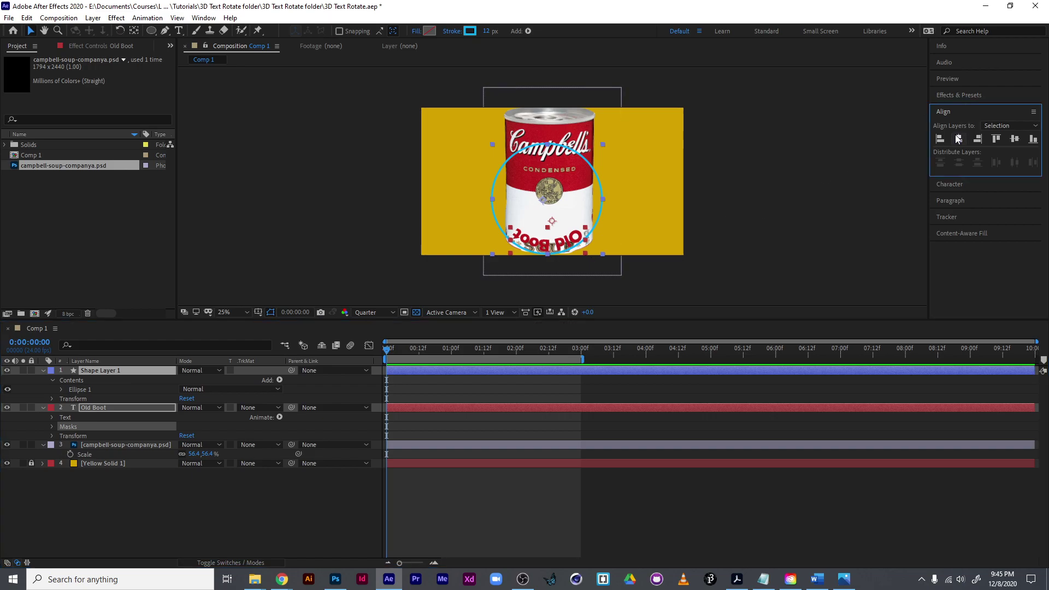
left_click(1014, 140)
key("ctrl+z")
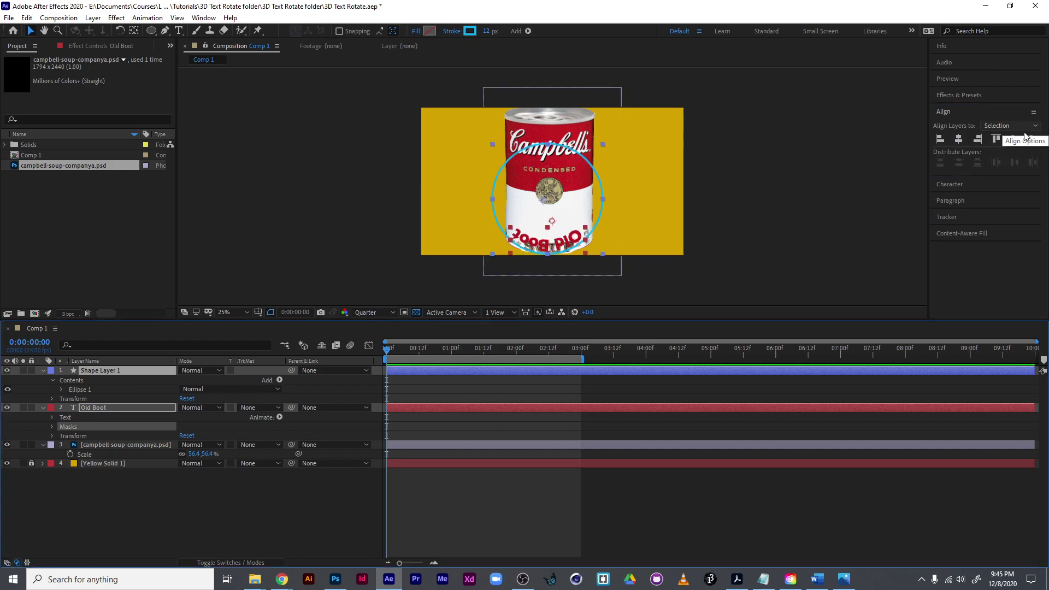
left_click(962, 142)
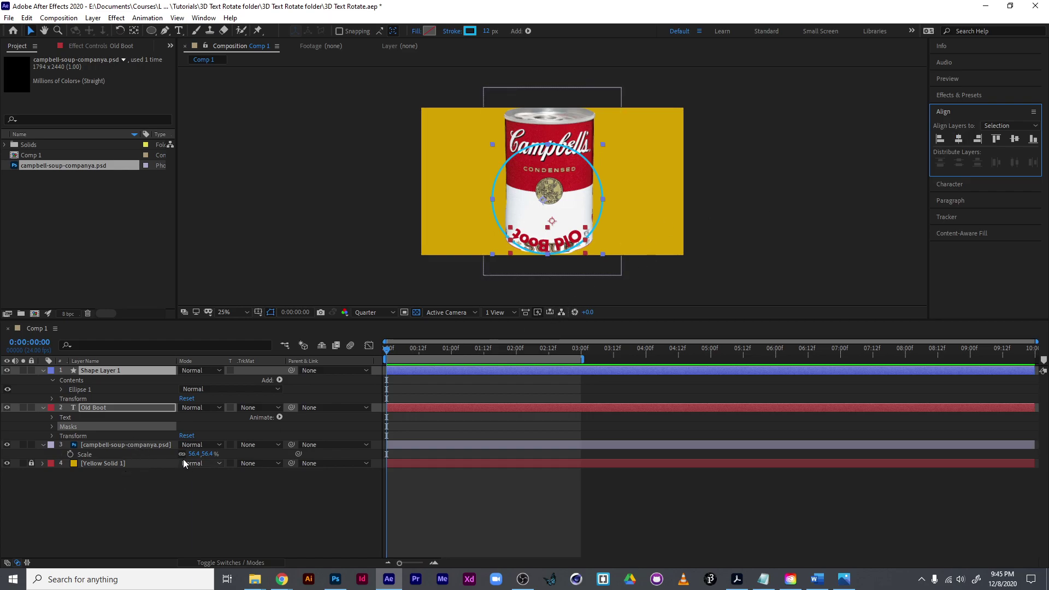
- Parent the Old Boot layer to Shape Layer 1
left_click(121, 410)
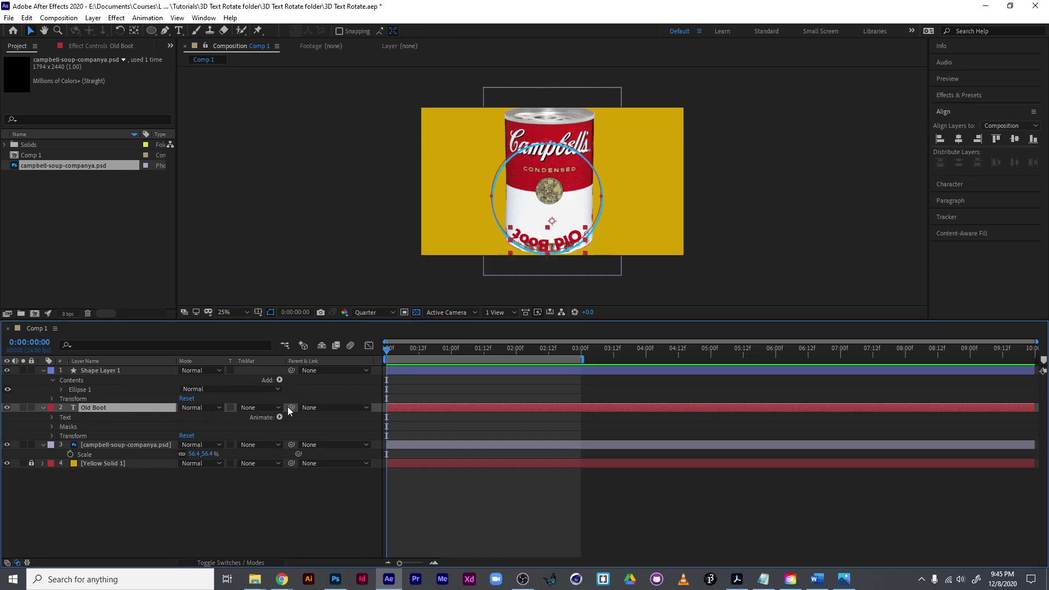
left_click_drag(292, 408, 130, 372)
- Make Shape Layer 1 a 3D layer and enable per-character 3D for the Old Boot text
left_click(231, 562)
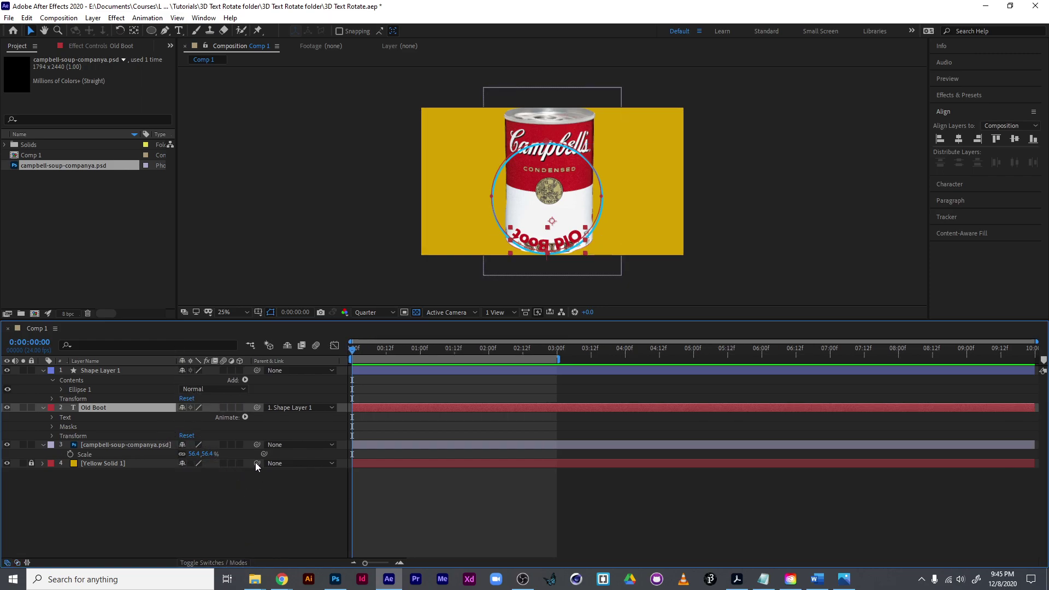
left_click(239, 370)
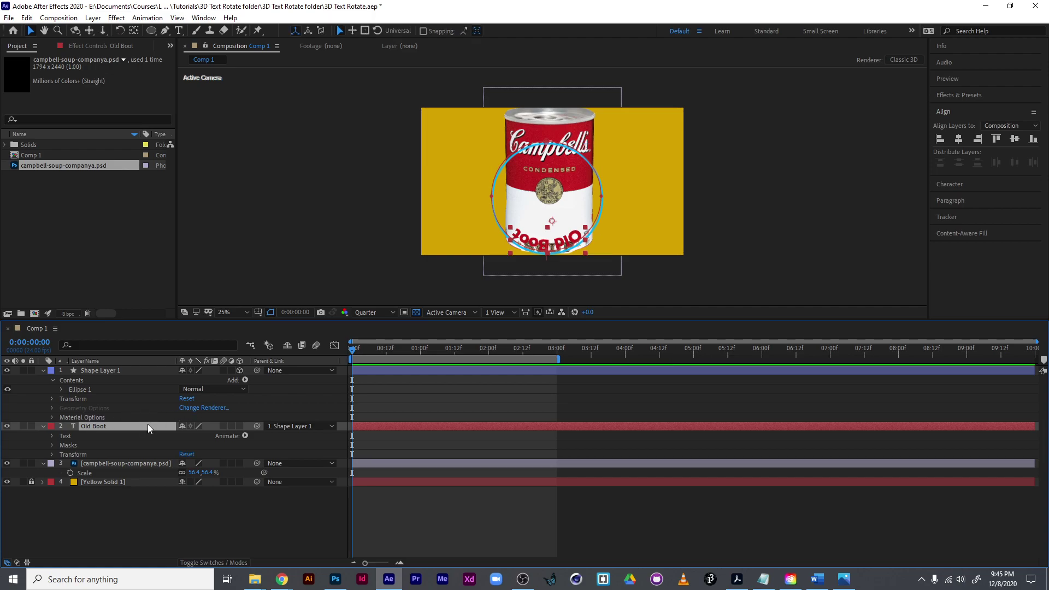
left_click(245, 436)
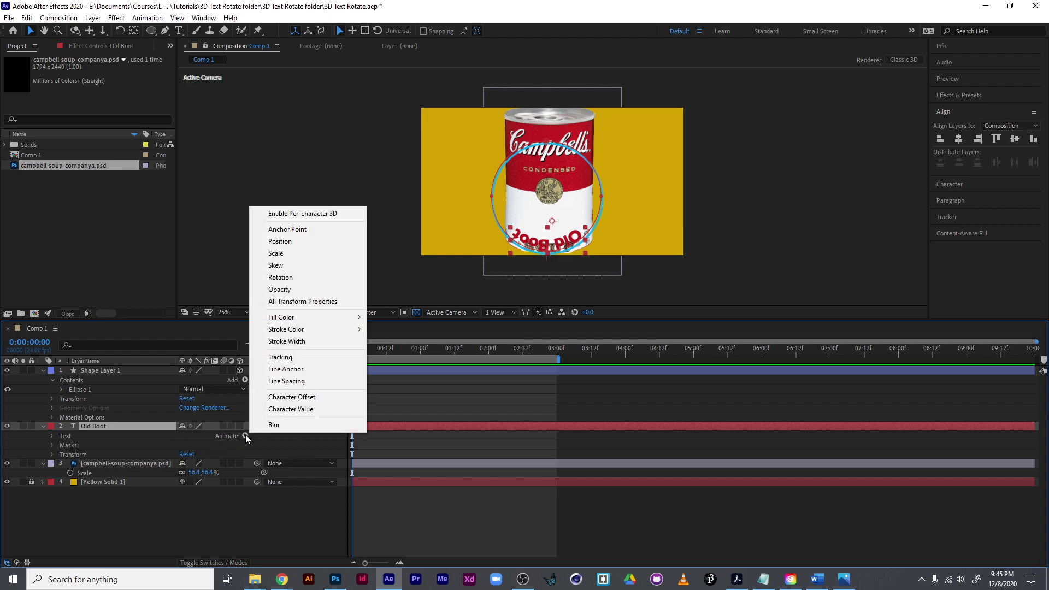
left_click(286, 213)
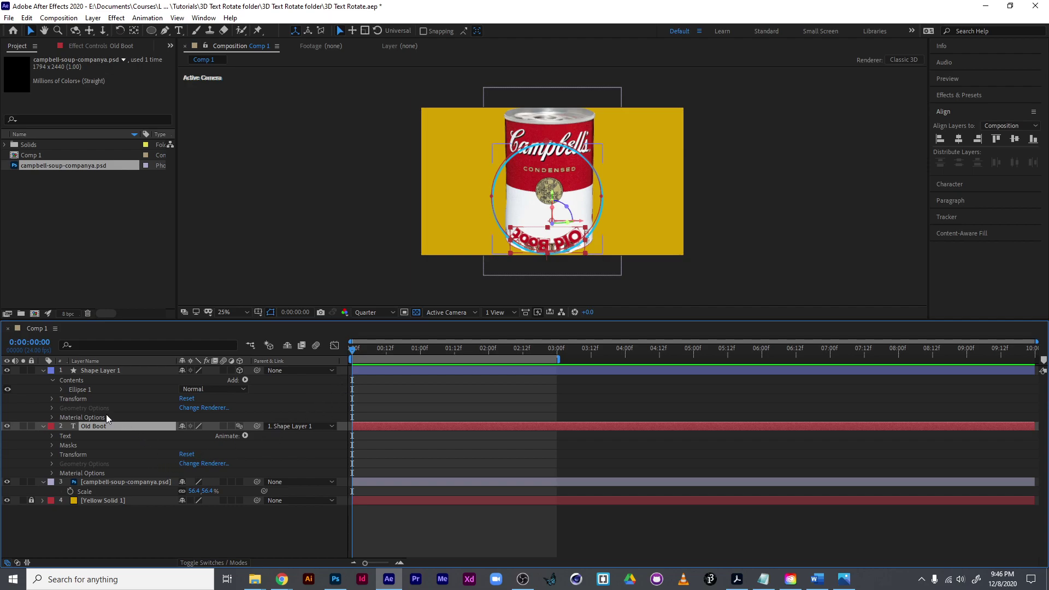
- Tilt Shape Layer 1 to an X Rotation of 292°, trying out its Z Rotation as well and undoing that
left_click(78, 390)
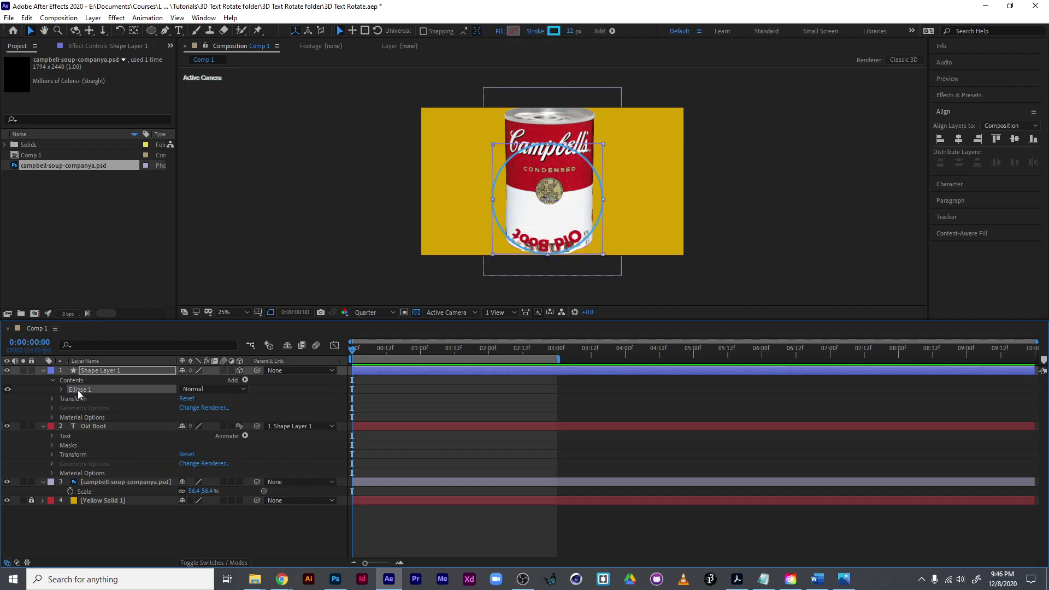
key("r")
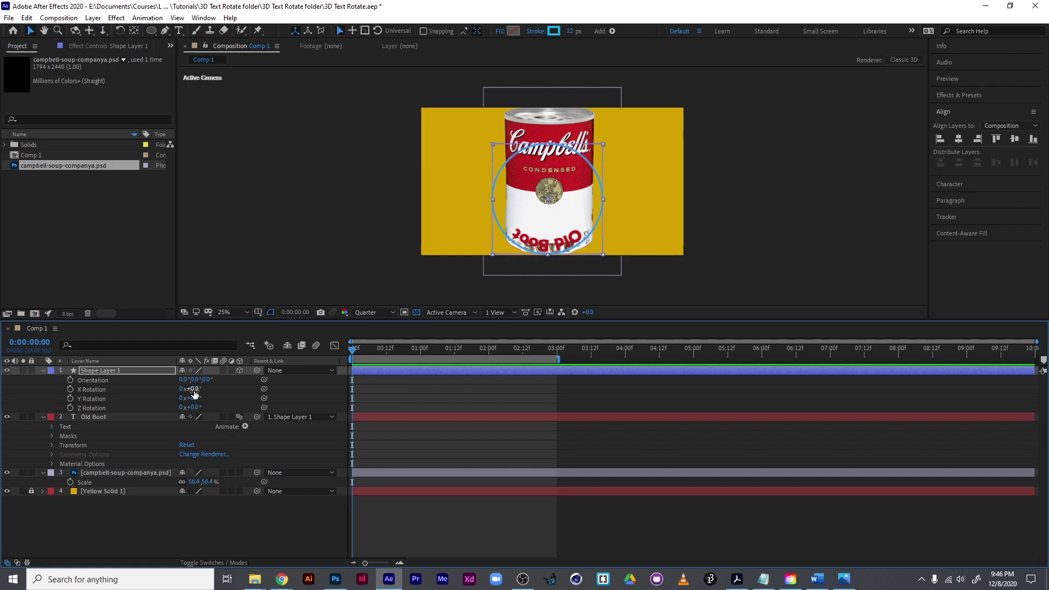
left_click_drag(198, 407, 339, 375)
key("ctrl+z")
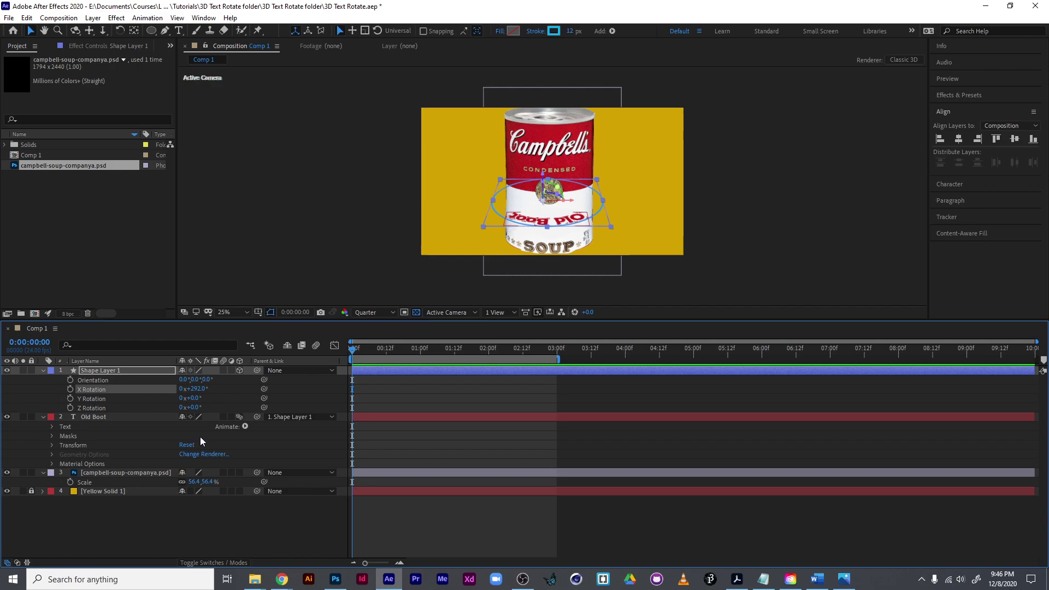
- Add a Rotation animator to the Old Boot text and set its X Rotation to 89°
left_click(244, 427)
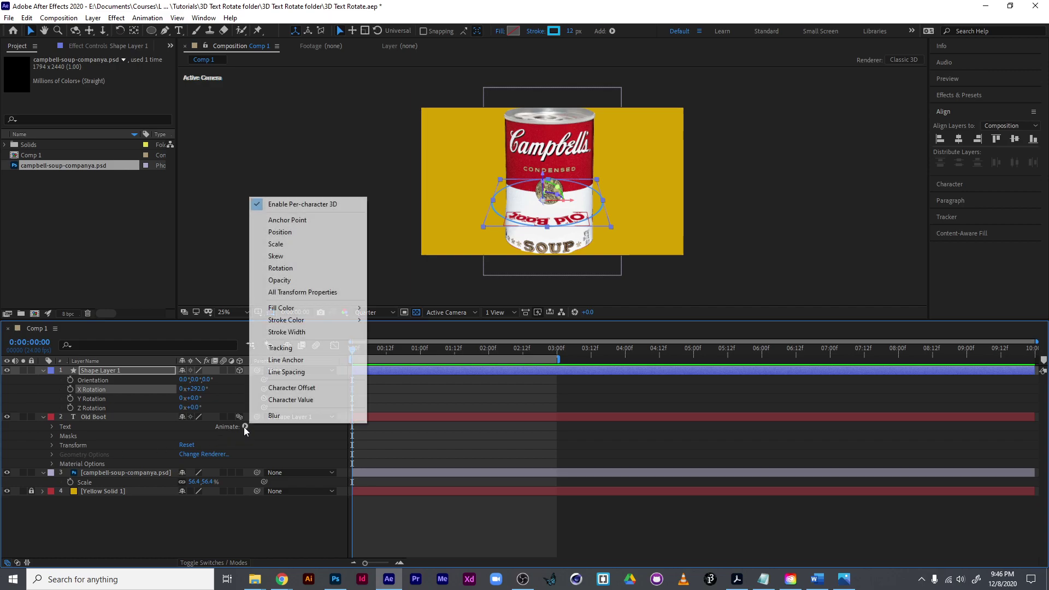
left_click(301, 270)
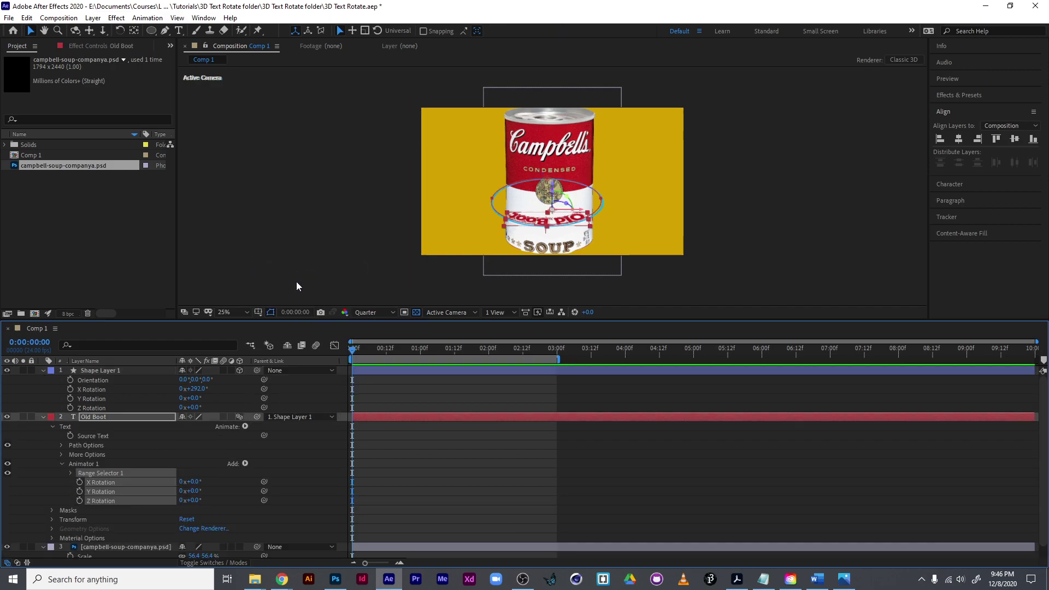
left_click(208, 496)
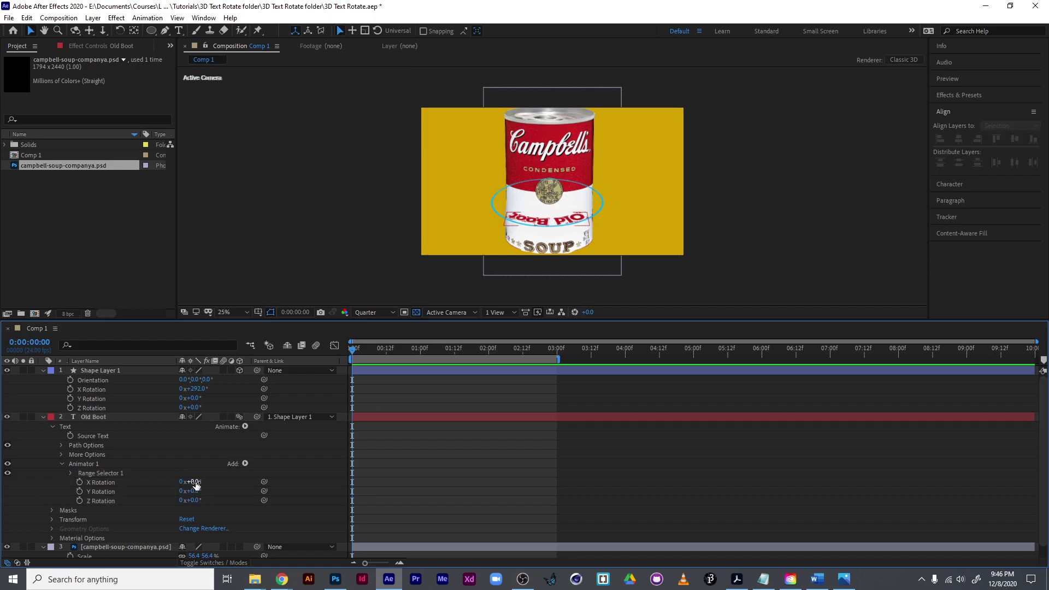
left_click_drag(194, 482, 235, 473)
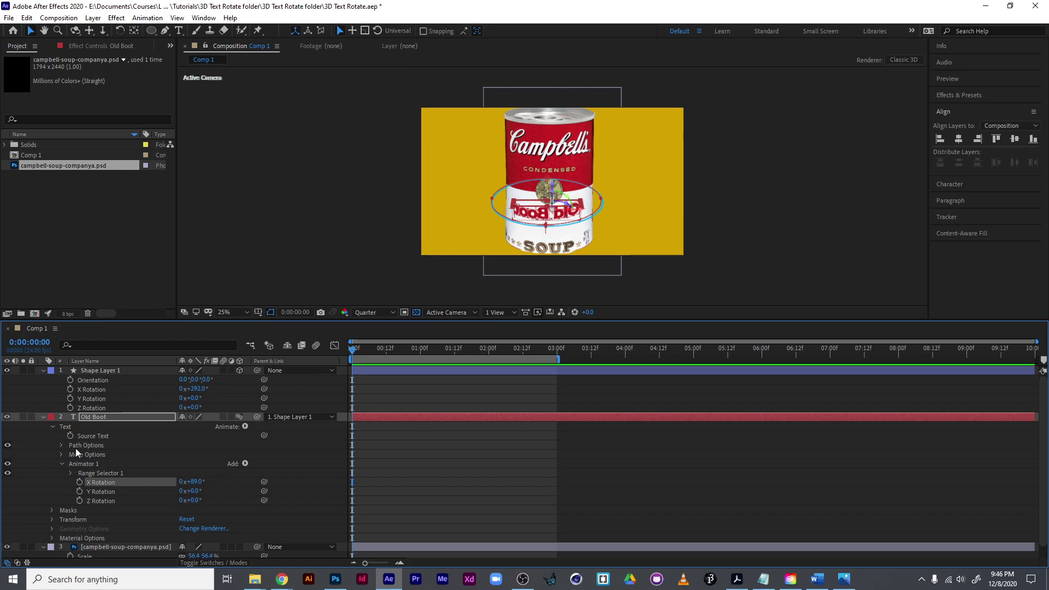
- Turn off Reverse Path in the Old Boot text's path options
left_click(61, 445)
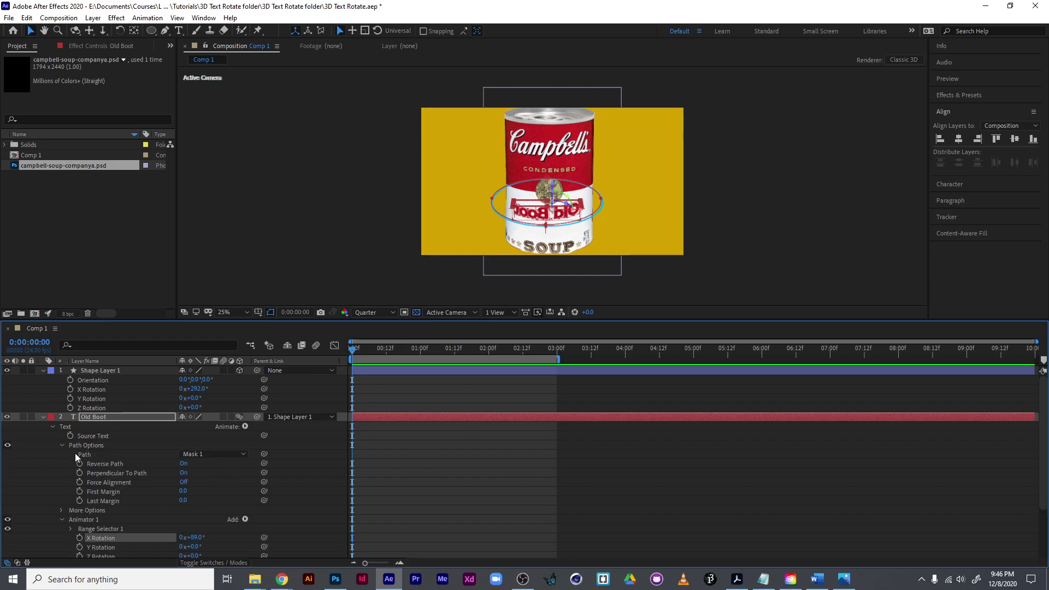
left_click(183, 463)
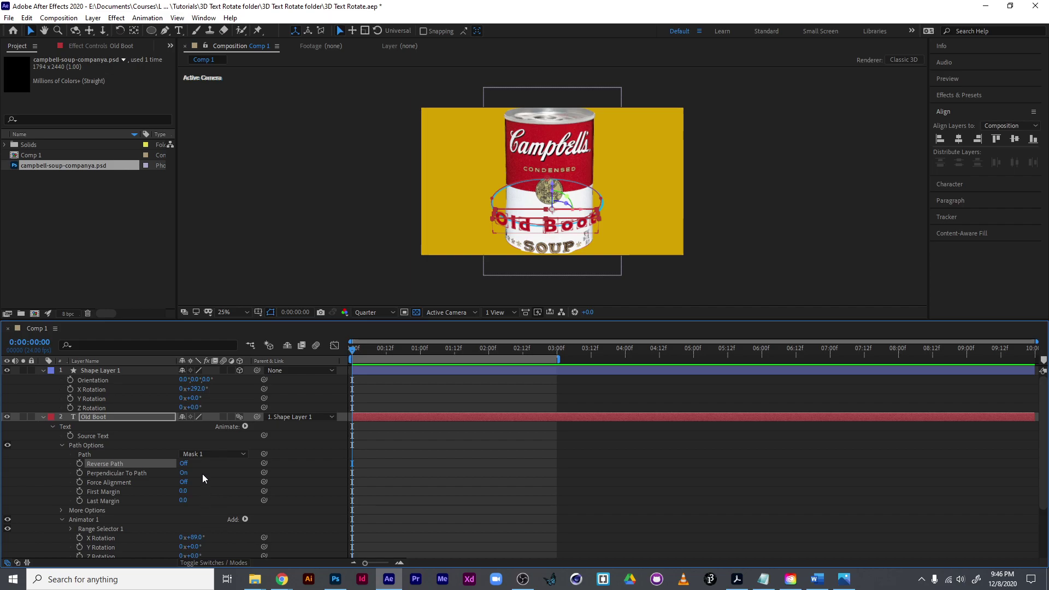
- Set the Old Boot text's tracking to -99 and collapse the layer's text properties
scroll(206, 468, "down", 1)
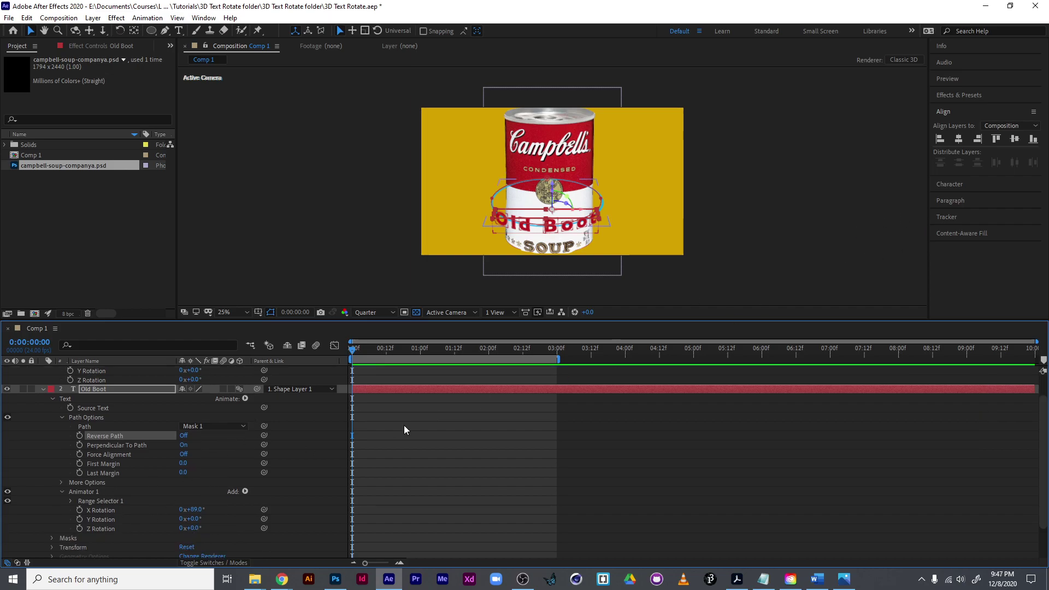
left_click(87, 408)
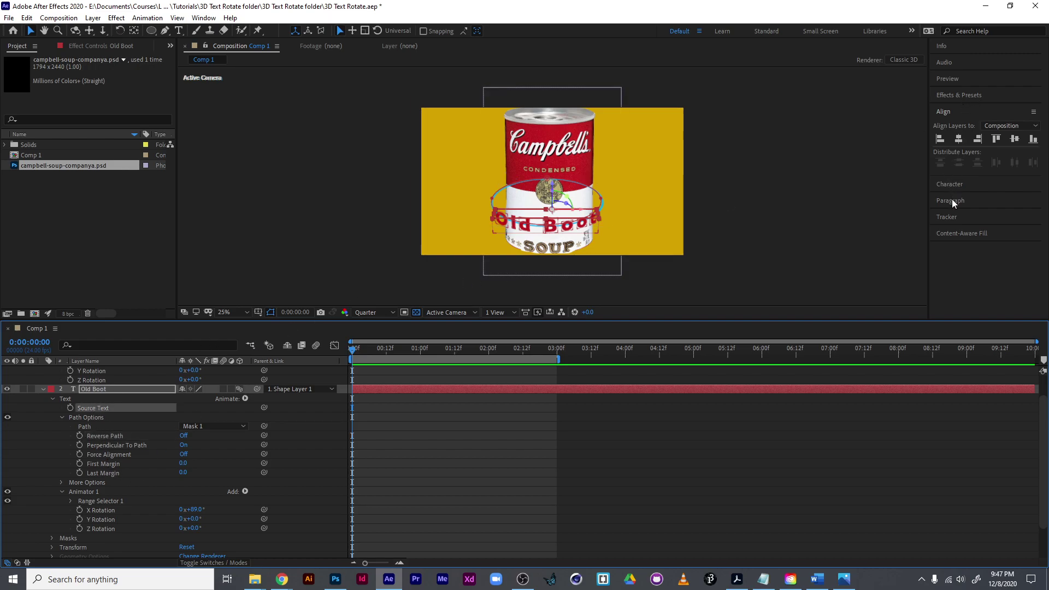
left_click(951, 185)
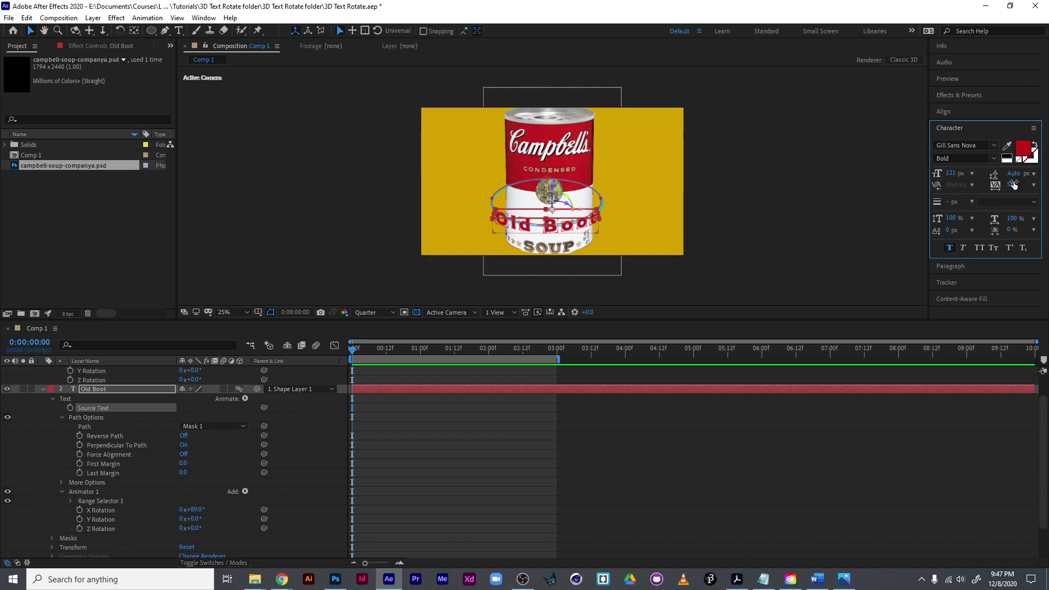
left_click_drag(1013, 184, 939, 195)
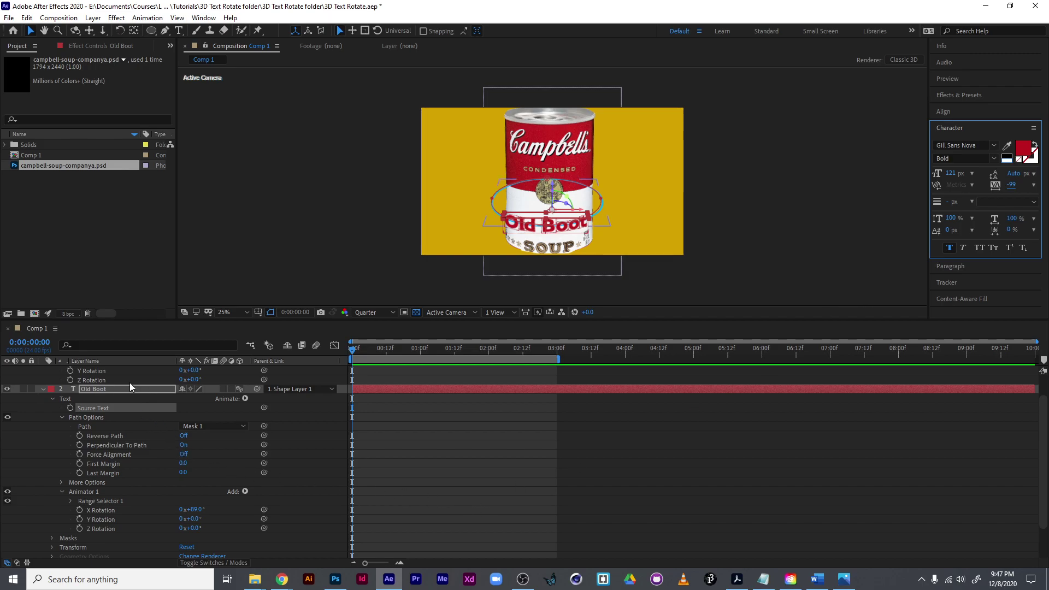
left_click(60, 418)
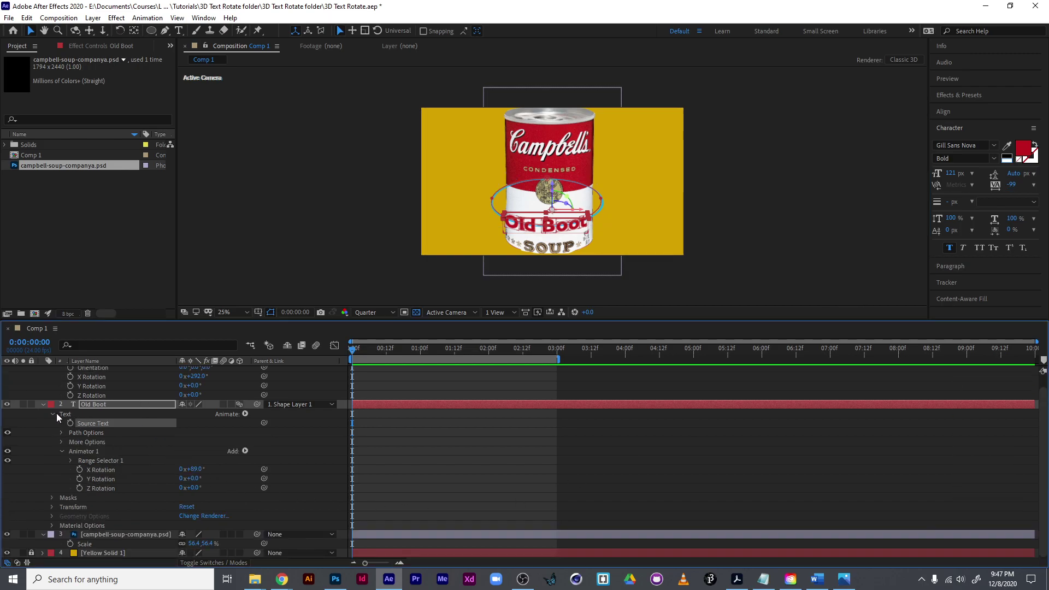
left_click(54, 410)
- Try rotating Shape Layer 1 about its Y and Z axes and undo the trial rotation
left_click(110, 398)
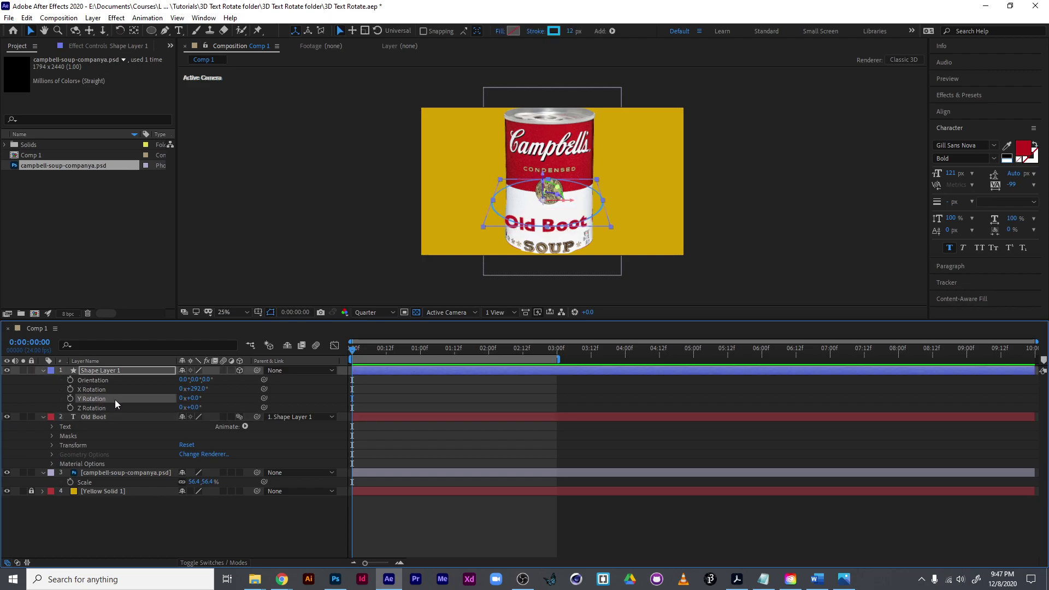
left_click_drag(199, 395, 241, 454)
key("ctrl+z")
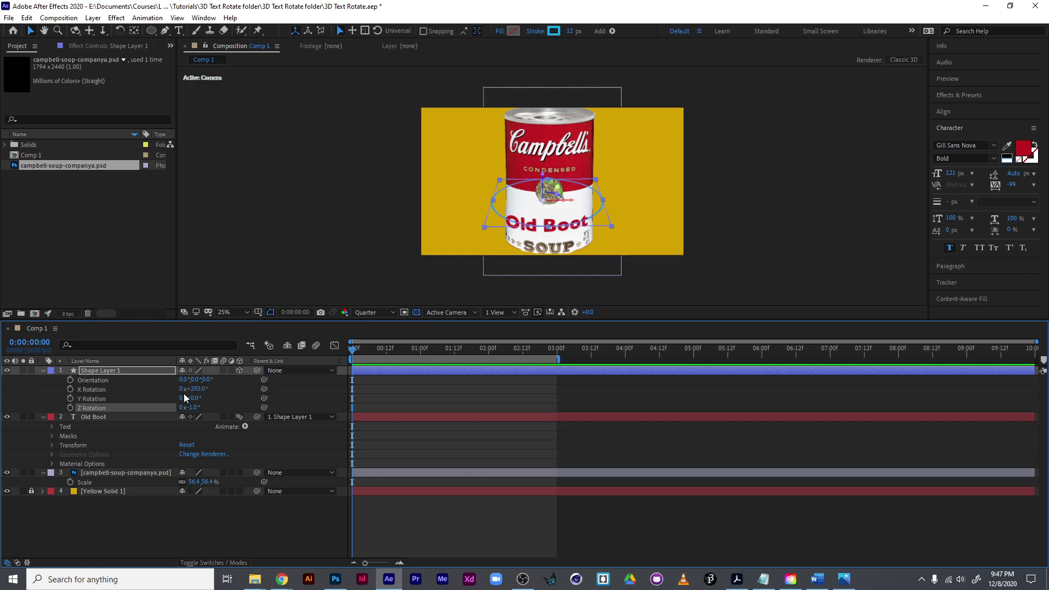
- Scale Shape Layer 1 to 94.6% and set its Z Rotation to 0°
key("s")
left_click_drag(215, 379, 211, 380)
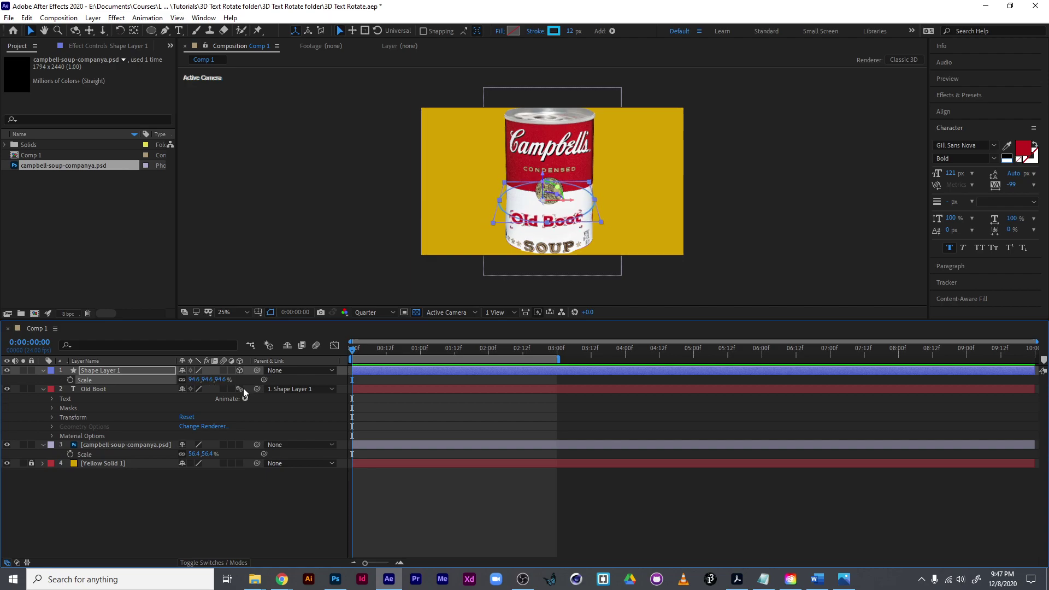
key("r")
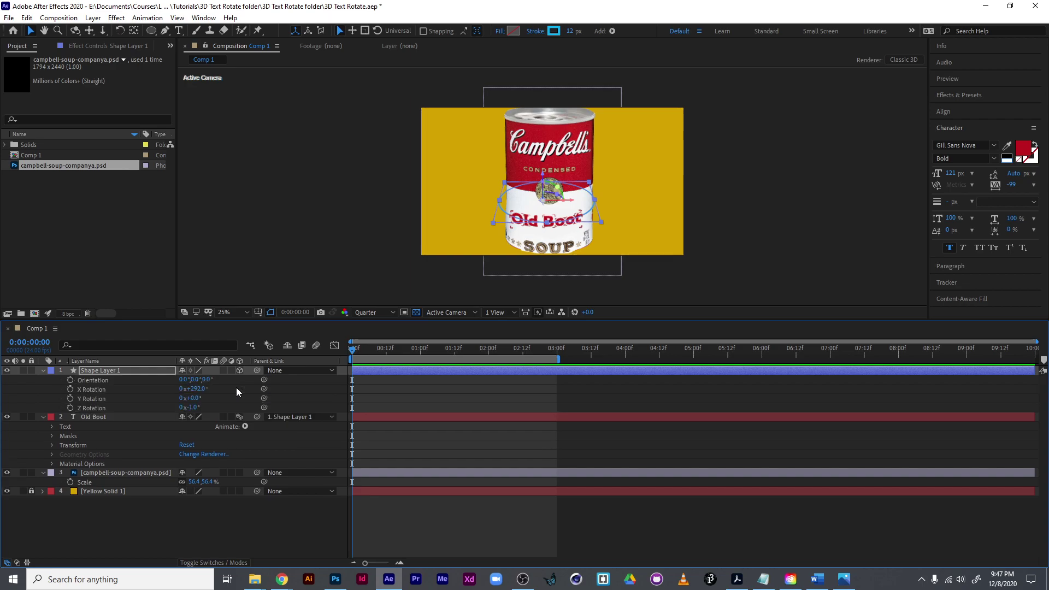
left_click(191, 407)
key("Return")
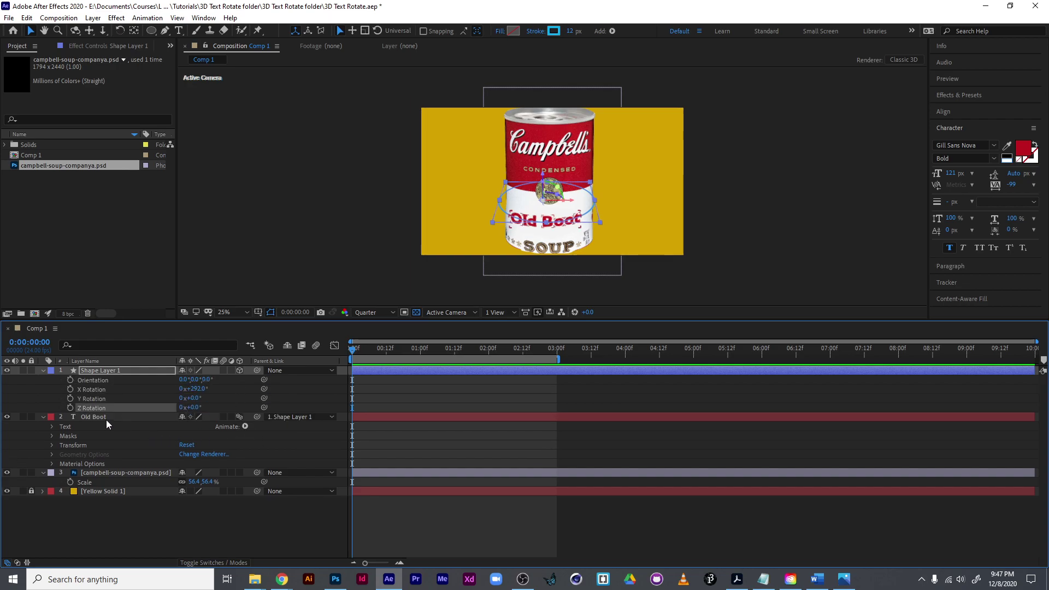
- Keyframe Shape Layer 1's Z Rotation from 0° at the start to 360° at 2 seconds
left_click(70, 407)
left_click_drag(363, 349, 489, 355)
left_click(180, 406)
type("360")
key("Return")
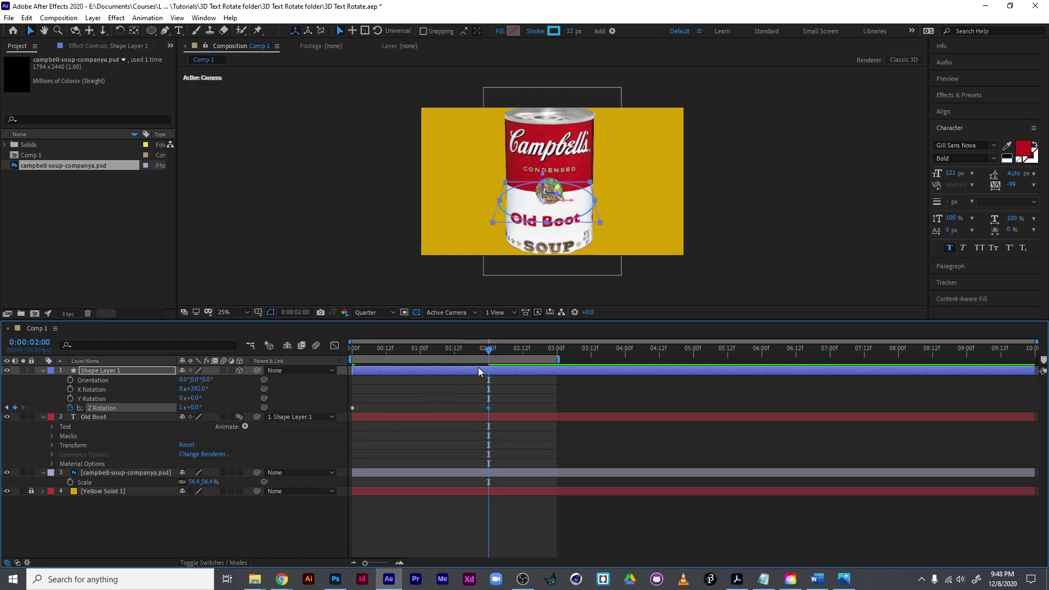
- End the work area at 2 seconds and preview the full rotation of the text
key("n")
key("space")
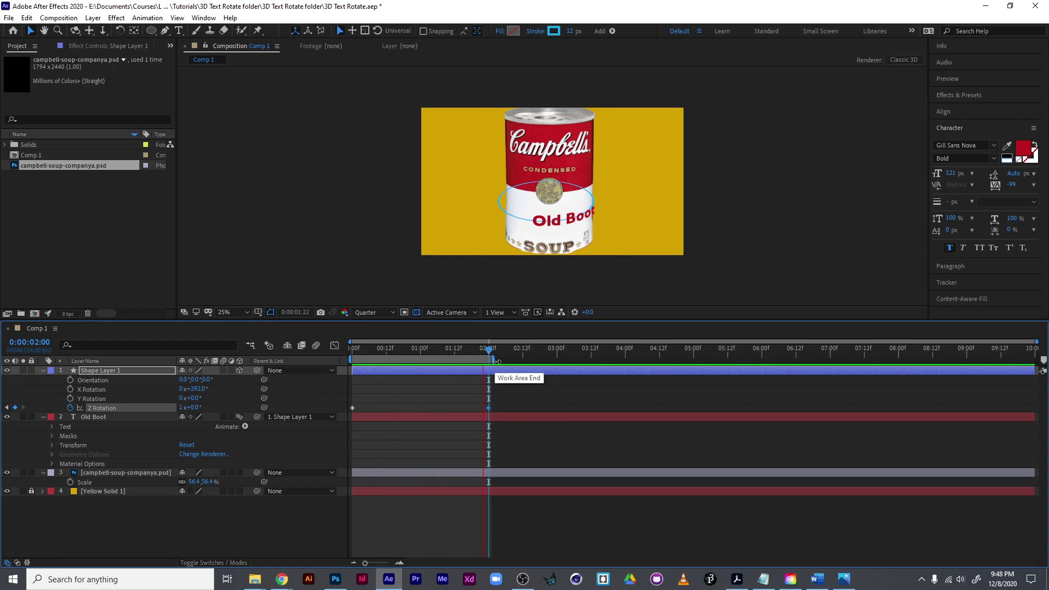
key("Home")
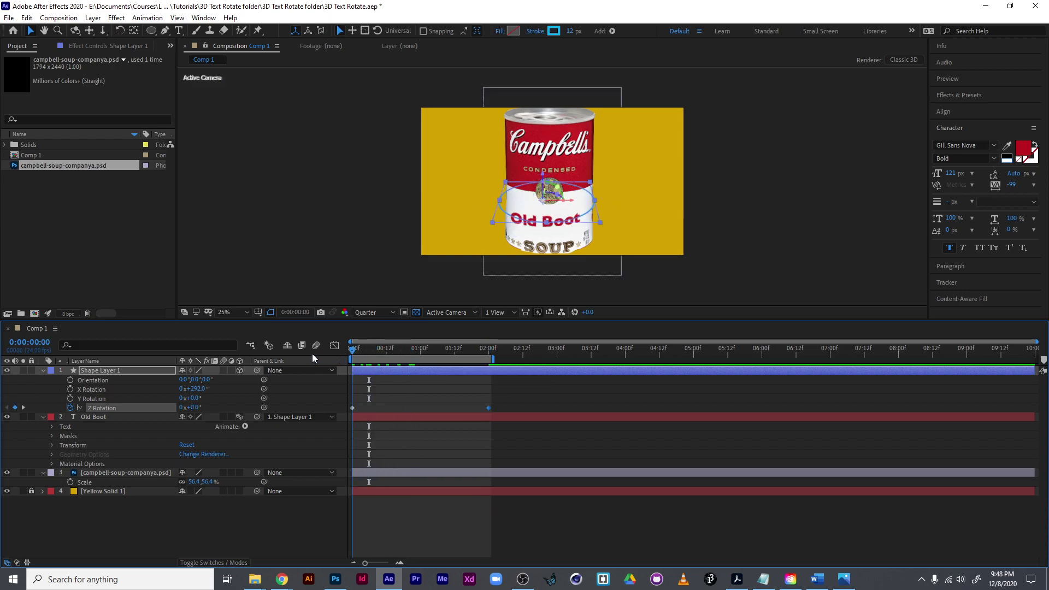
- Try to centre Shape Layer 1 horizontally in the composition with the Align tool
left_click(434, 371)
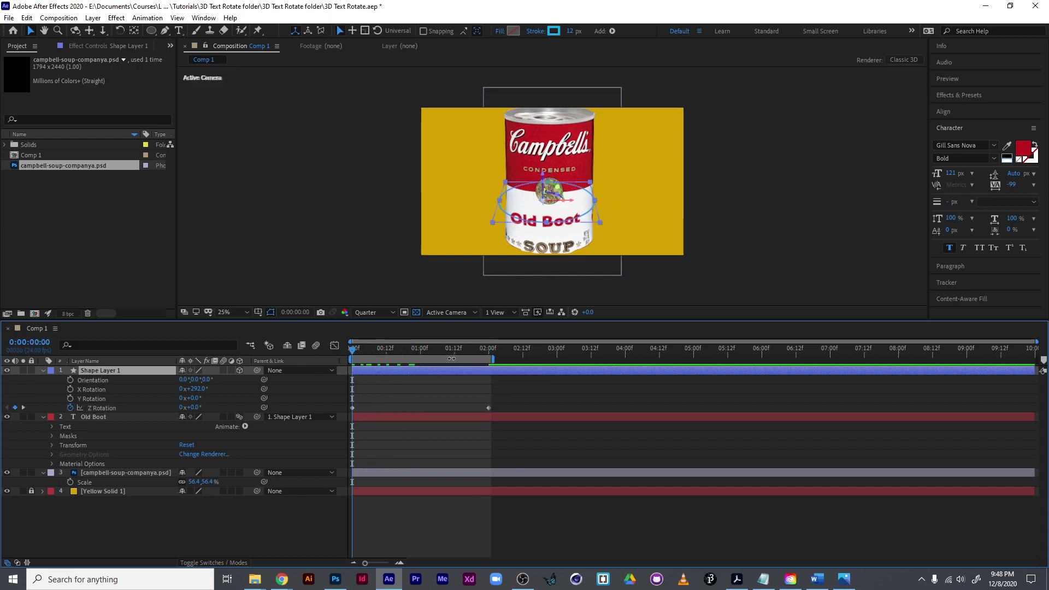
left_click(973, 112)
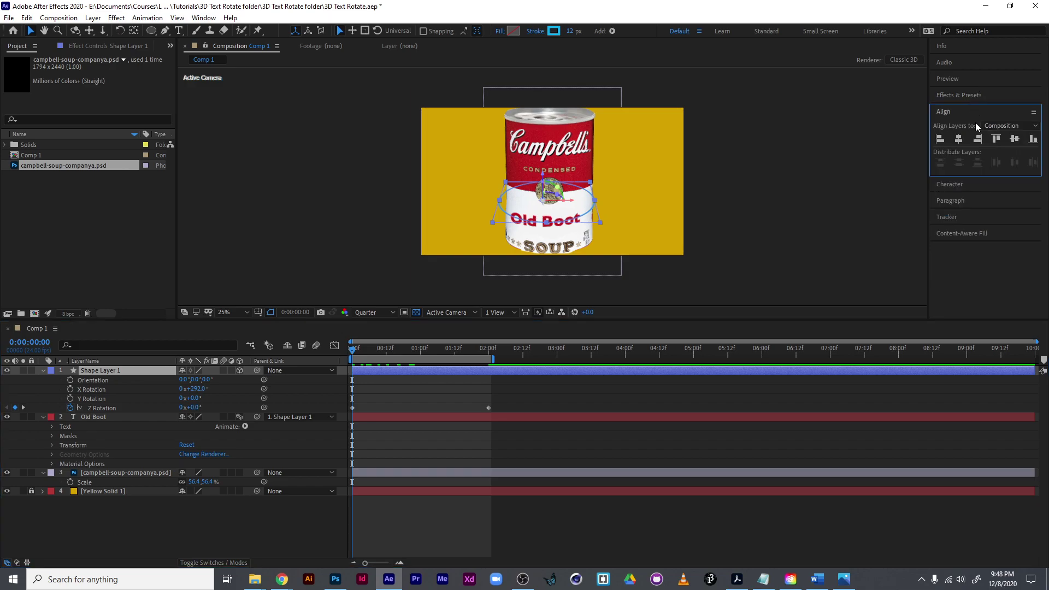
left_click(961, 139)
left_click(578, 308)
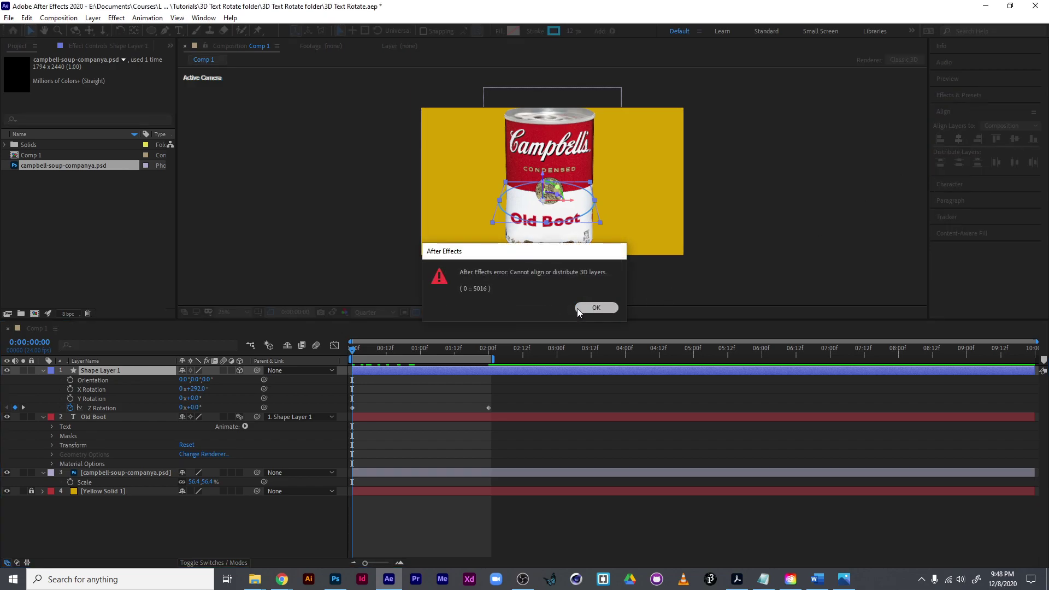
- Move Shape Layer 1 slightly to the right over the can and preview the rotation
left_click_drag(575, 203, 579, 197)
left_click(650, 258)
key("space")
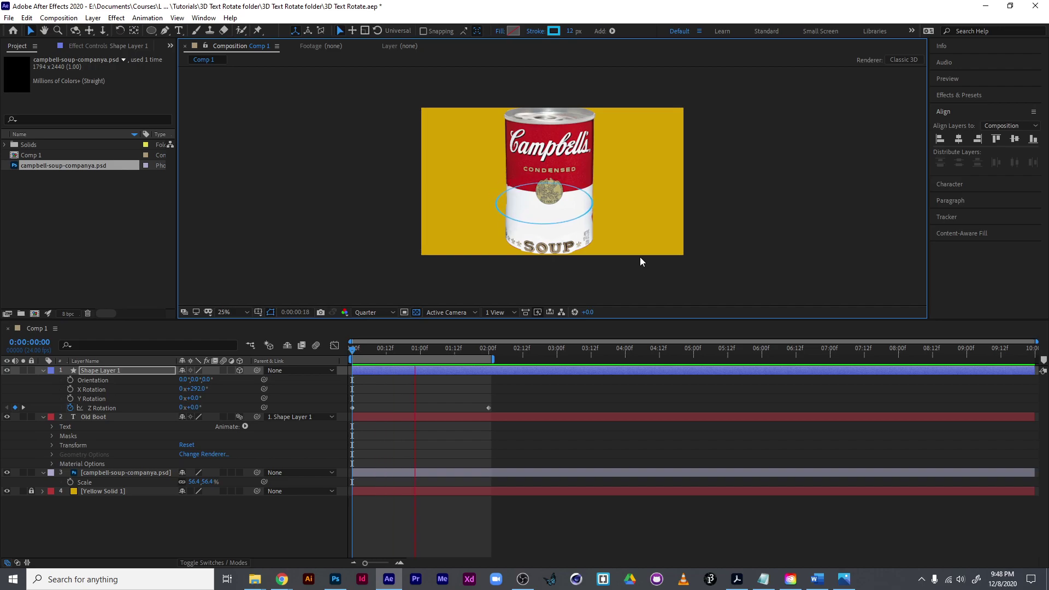
key("space")
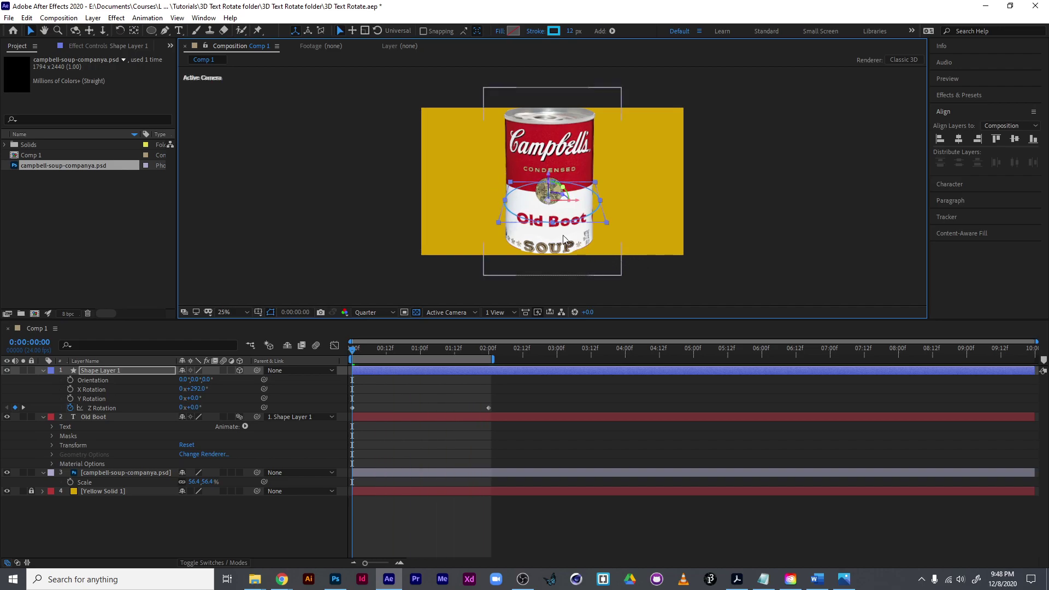
left_click_drag(387, 354, 353, 351)
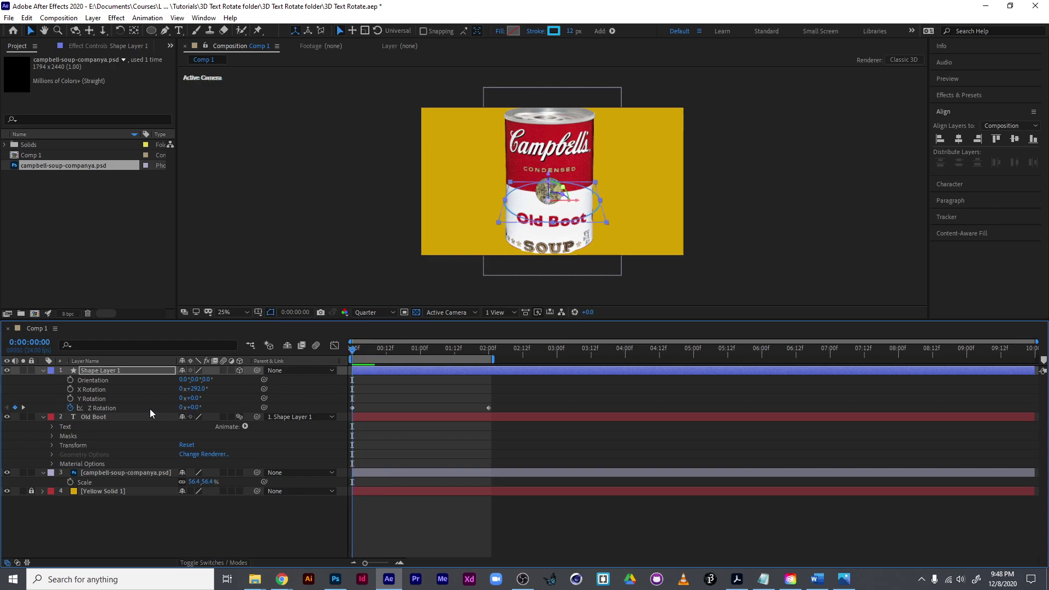
- Set Shape Layer 1's X Rotation to 276° and its Position to 908.1, 795.0, 0.0
left_click_drag(195, 388, 186, 391)
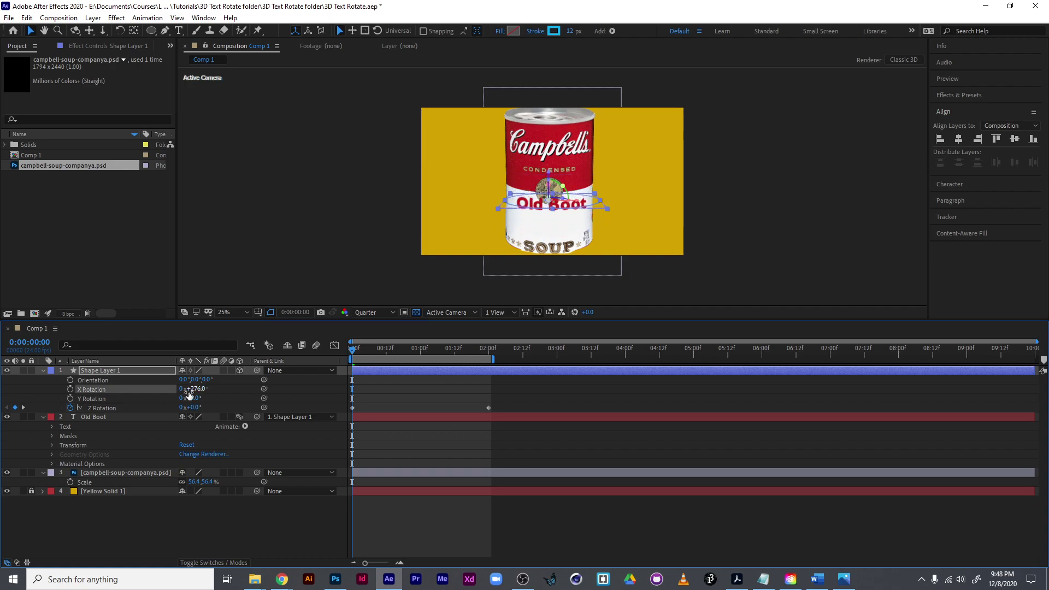
key("p")
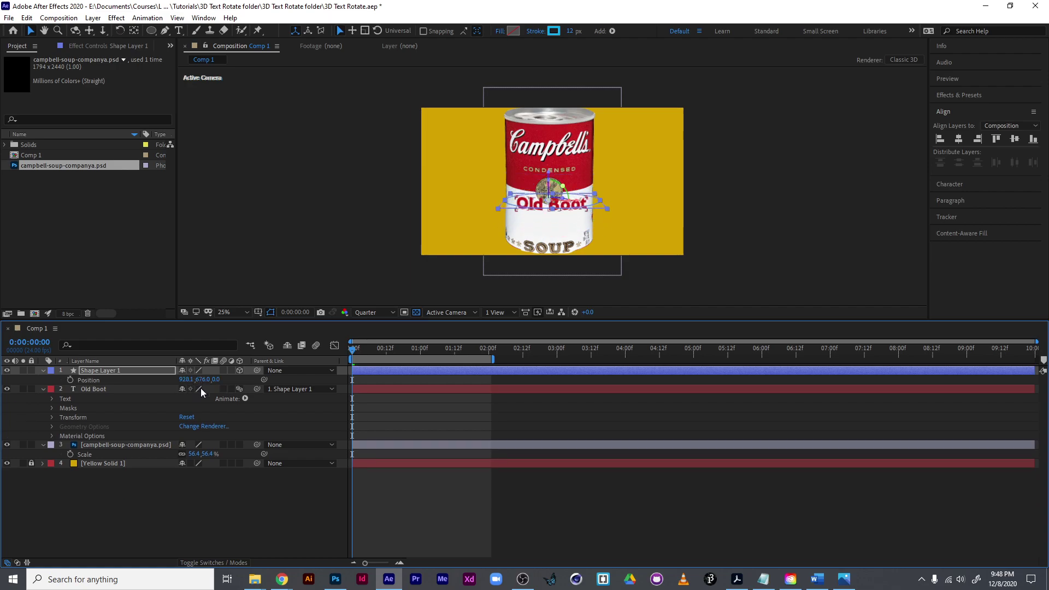
left_click_drag(210, 382, 278, 372)
left_click_drag(187, 385, 176, 382)
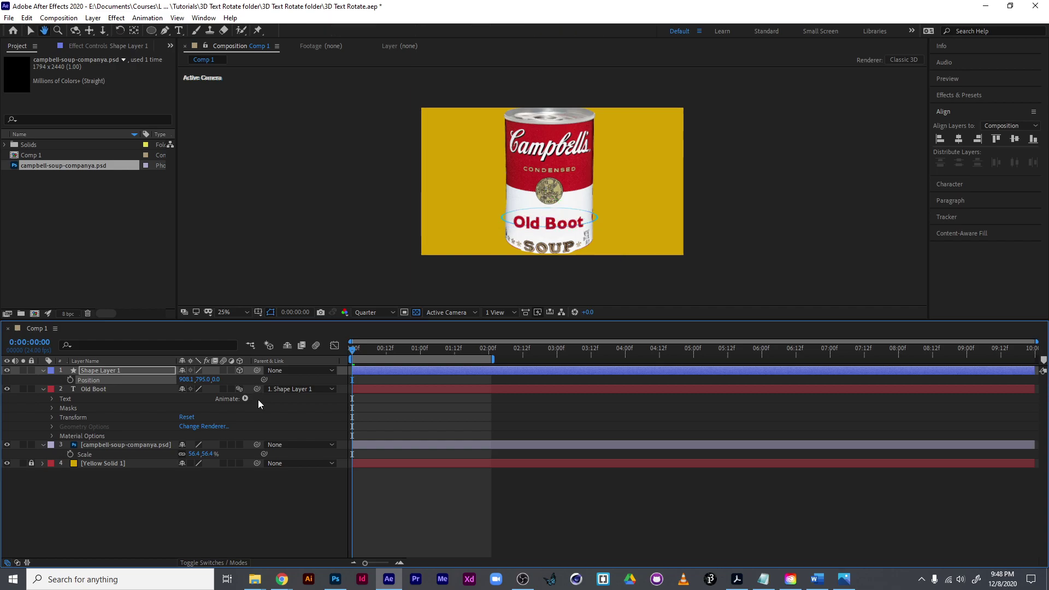
- Preview the Old Boot text's rotation around the can, then return to the first frame
key("space")
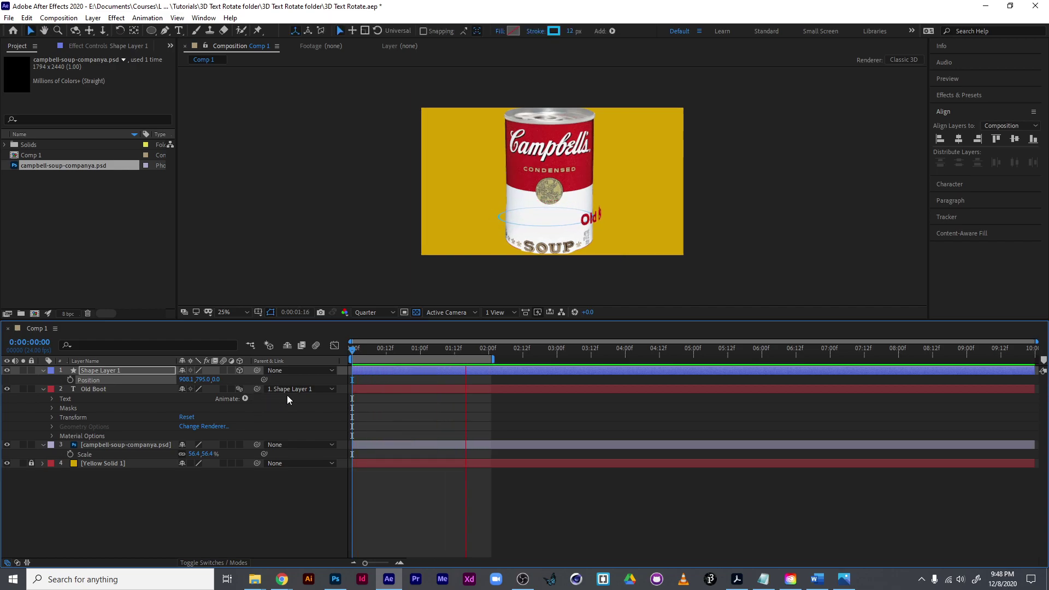
key("space")
left_click_drag(431, 362, 331, 372)
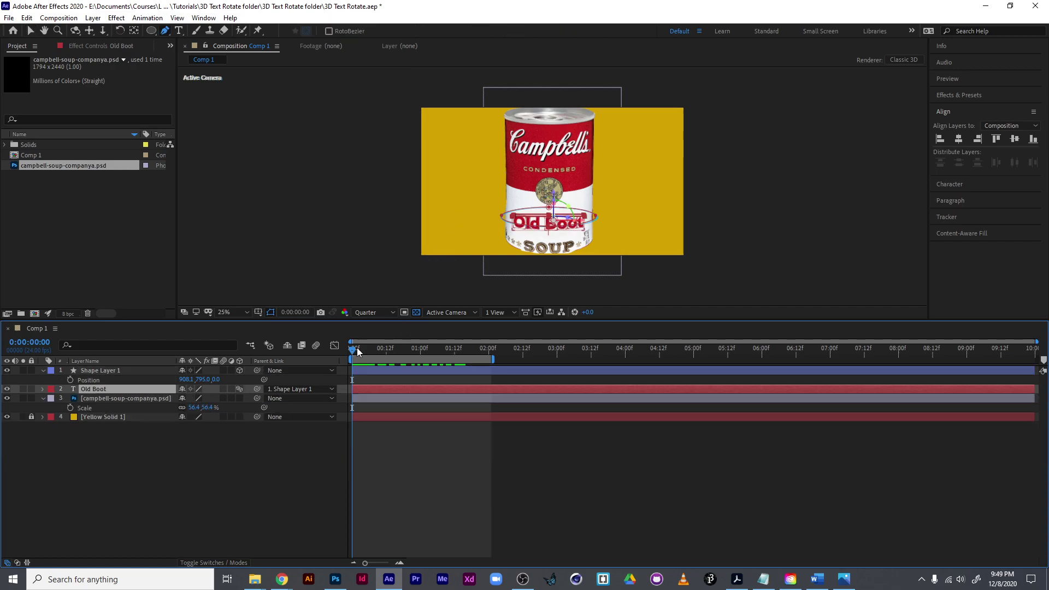
mouse_move(357, 348)
left_mouse_down()
mouse_move(398, 350)
mouse_move(352, 348)
left_mouse_up()
- Create a 1920 x 1080 px orange solid above the Old Boot layer and hide it
right_click(257, 461)
mouse_move(298, 340)
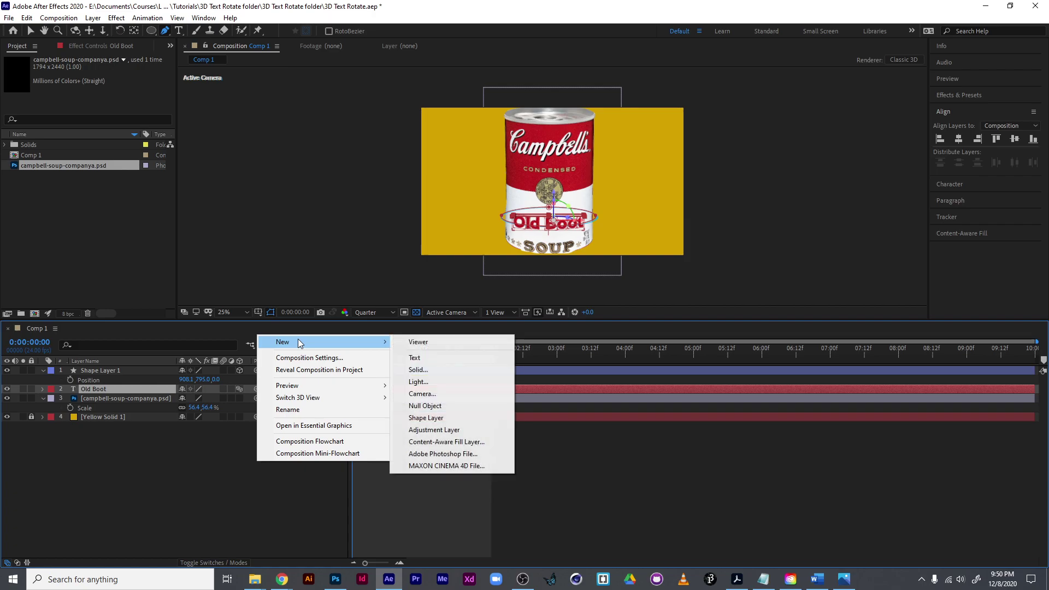
left_click(444, 368)
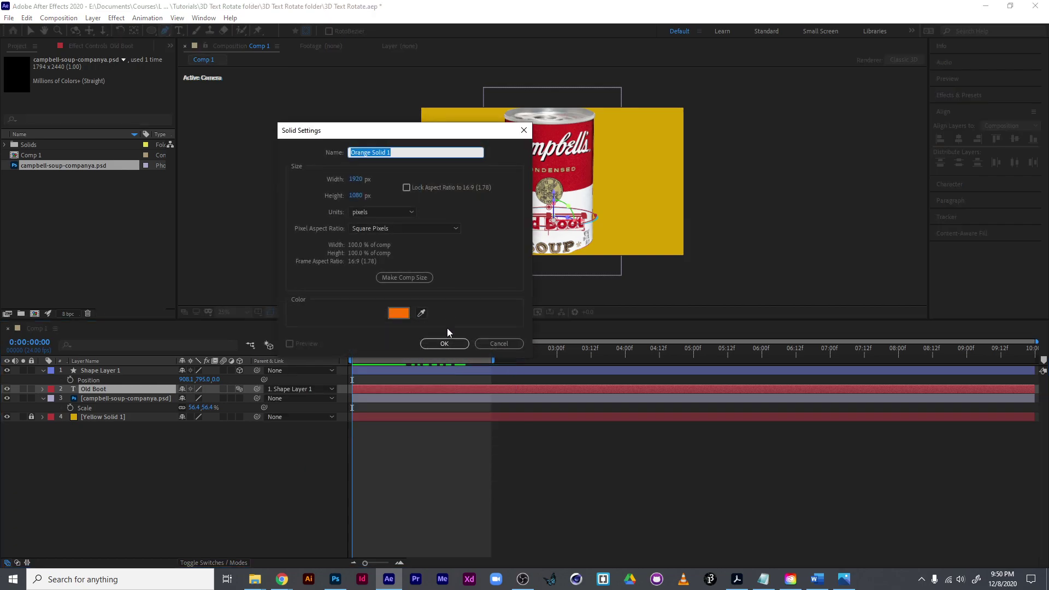
left_click(443, 342)
left_click(7, 388)
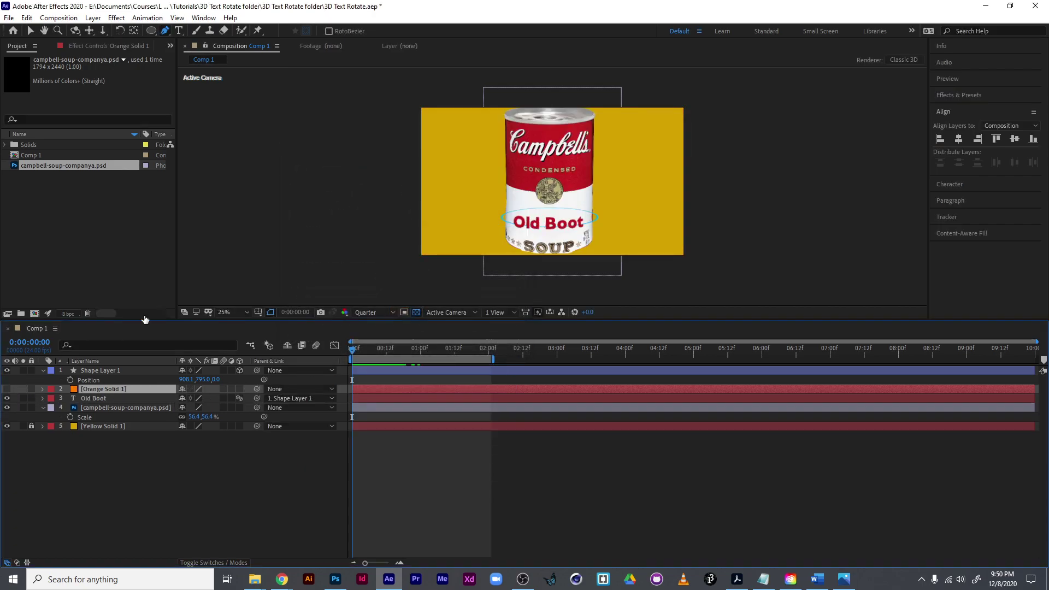
- Draw a four-sided mask on the orange solid just outside the can's left edge
left_click(504, 234)
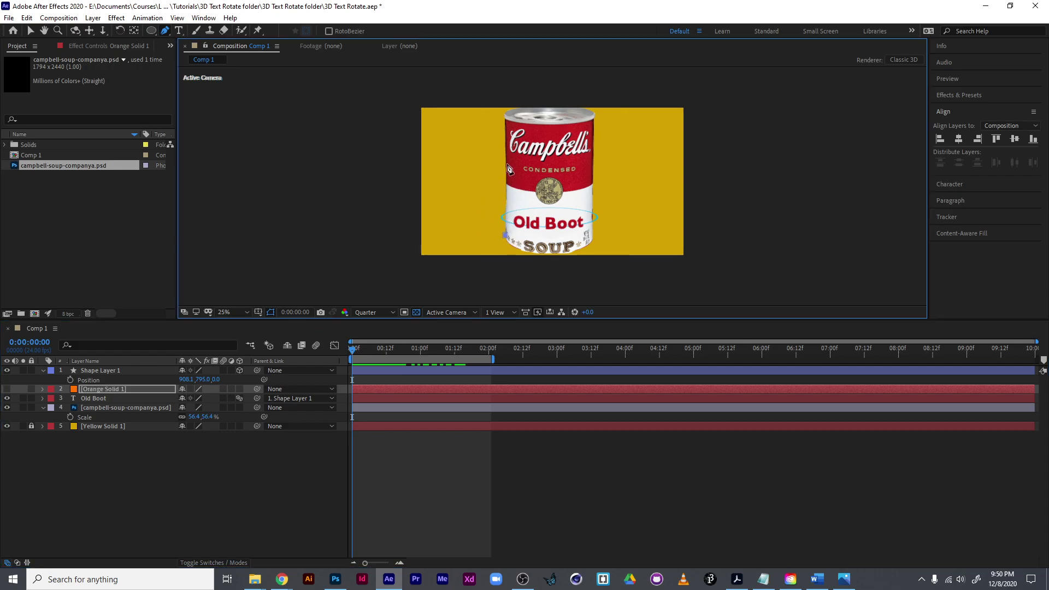
left_click(505, 235)
- Set the Old Boot layer's track matte to Alpha Inverted Matte using Orange Solid 1 and check the start of the animation
left_click(231, 541)
left_click(225, 561)
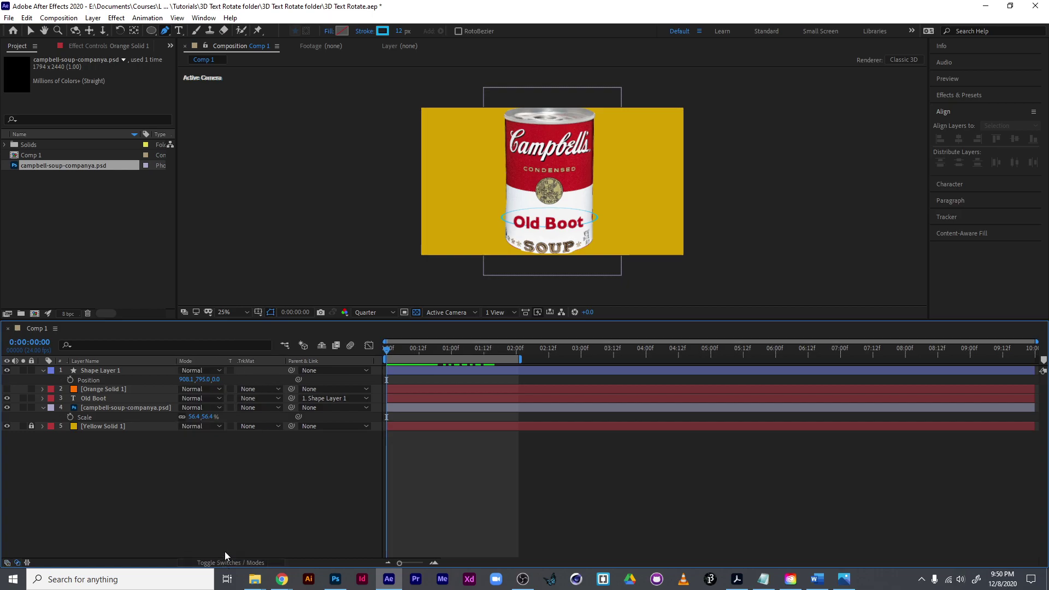
left_click(258, 400)
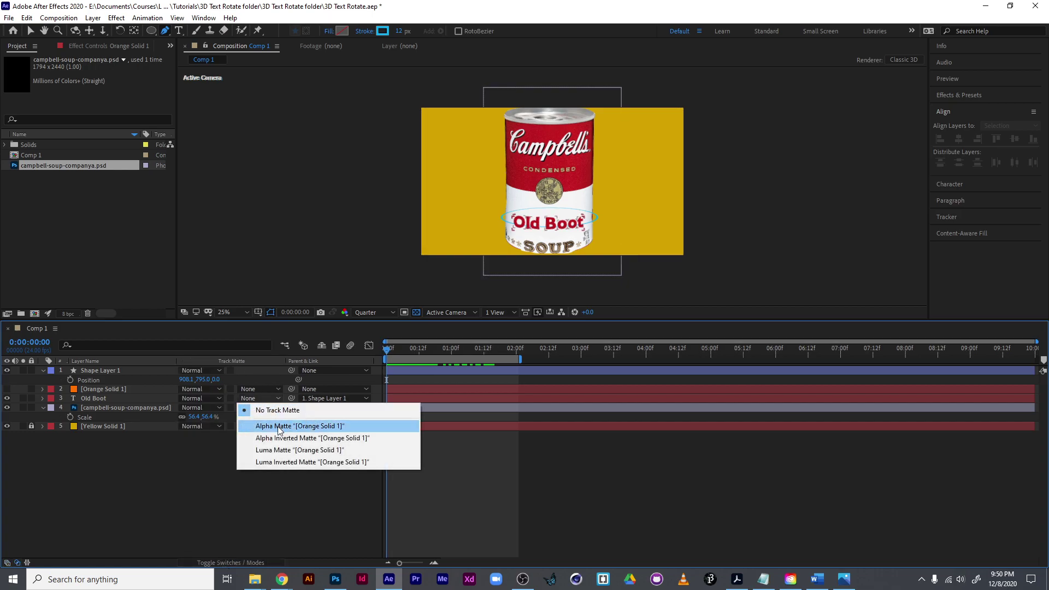
left_click(279, 430)
left_click(270, 399)
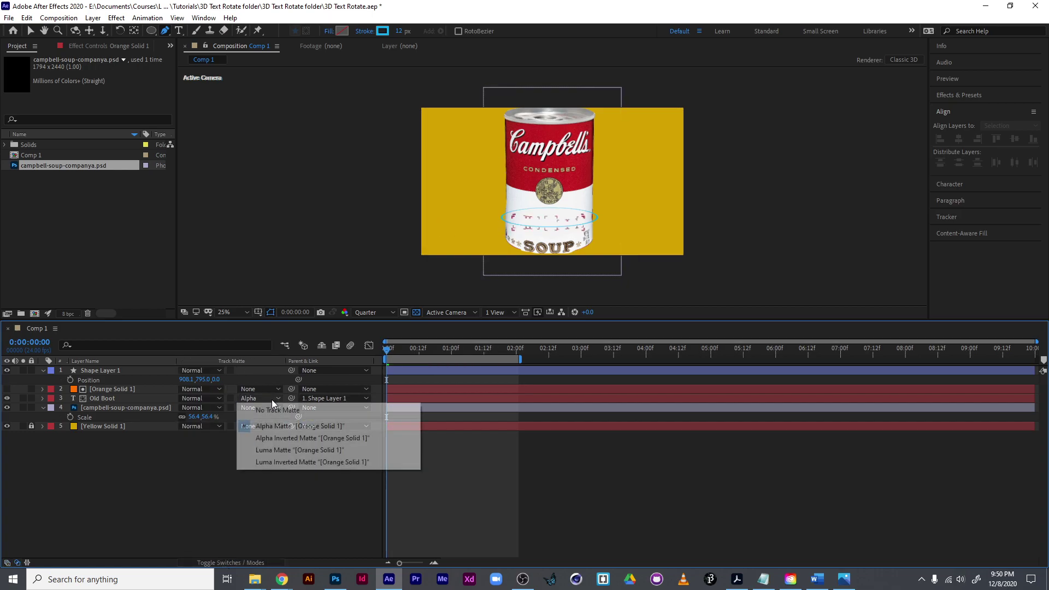
left_click(279, 438)
mouse_move(388, 356)
left_mouse_down()
mouse_move(415, 355)
mouse_move(374, 356)
left_mouse_up()
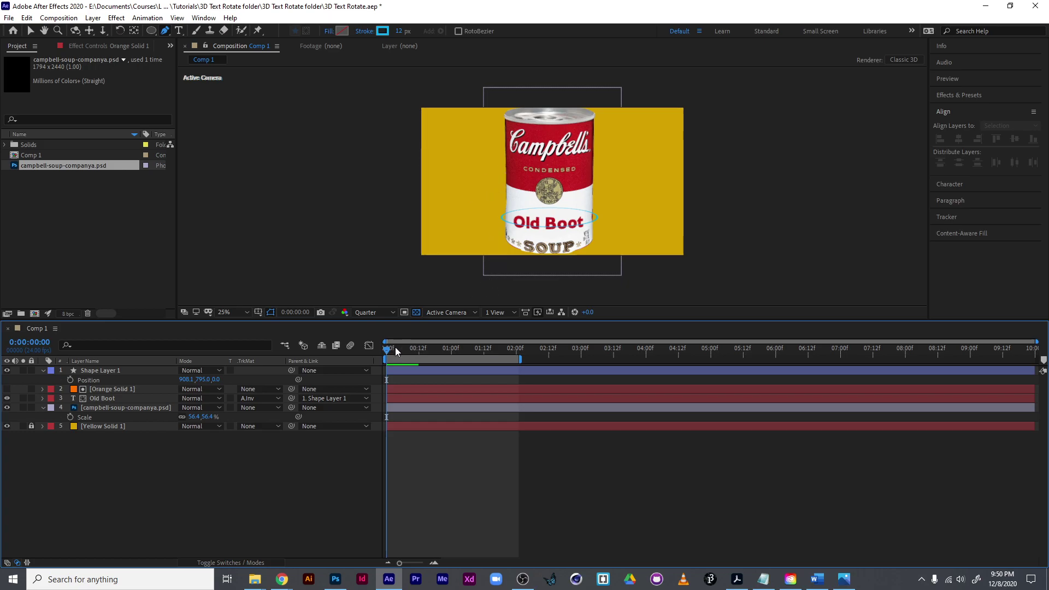
- Hide Shape Layer 1 and draw a curved mask on the orange solid covering the backward text at 0:00:01:01
left_click(7, 370)
left_click_drag(386, 348, 452, 372)
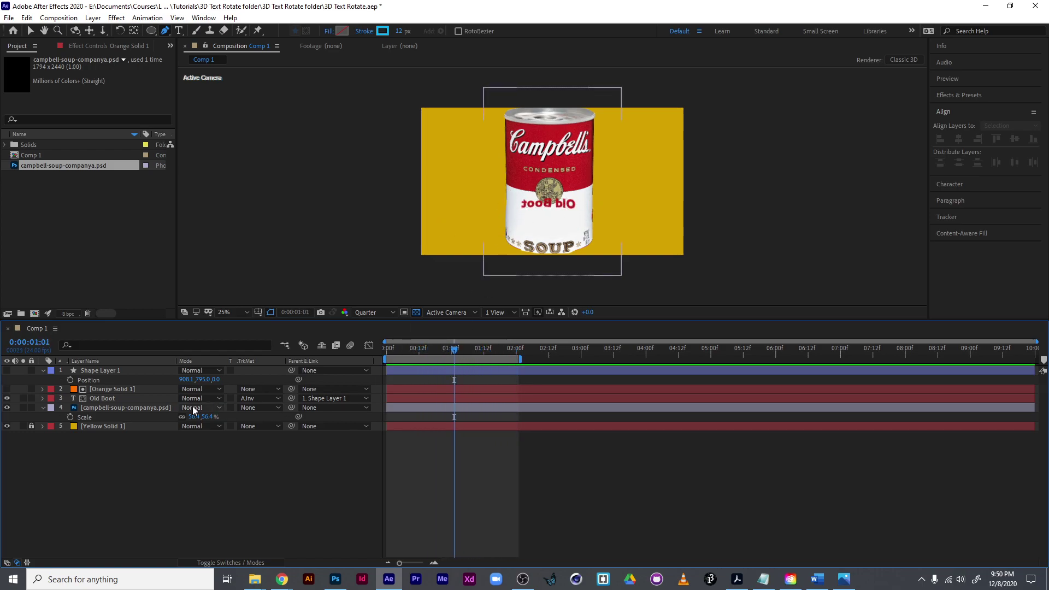
left_click(126, 389)
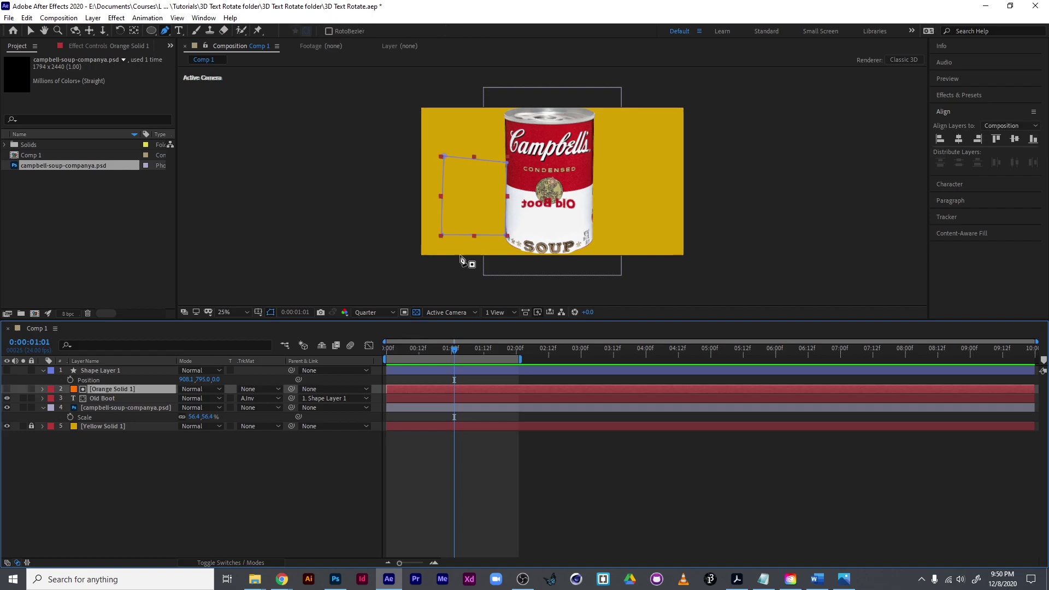
left_click(481, 189)
left_click_drag(521, 217, 580, 212)
left_click(607, 186)
left_click(565, 166)
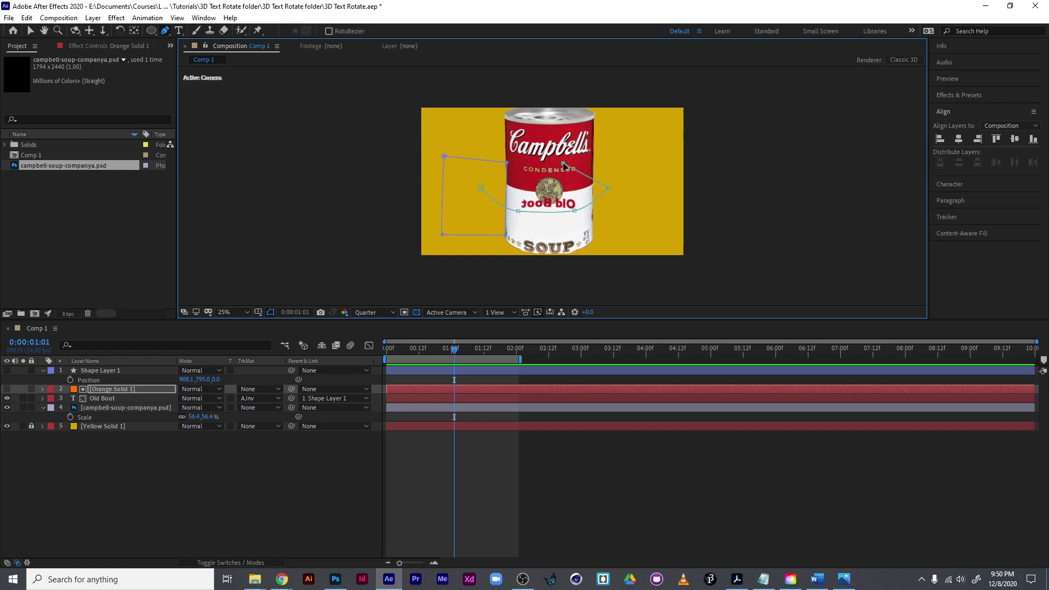
left_click(480, 190)
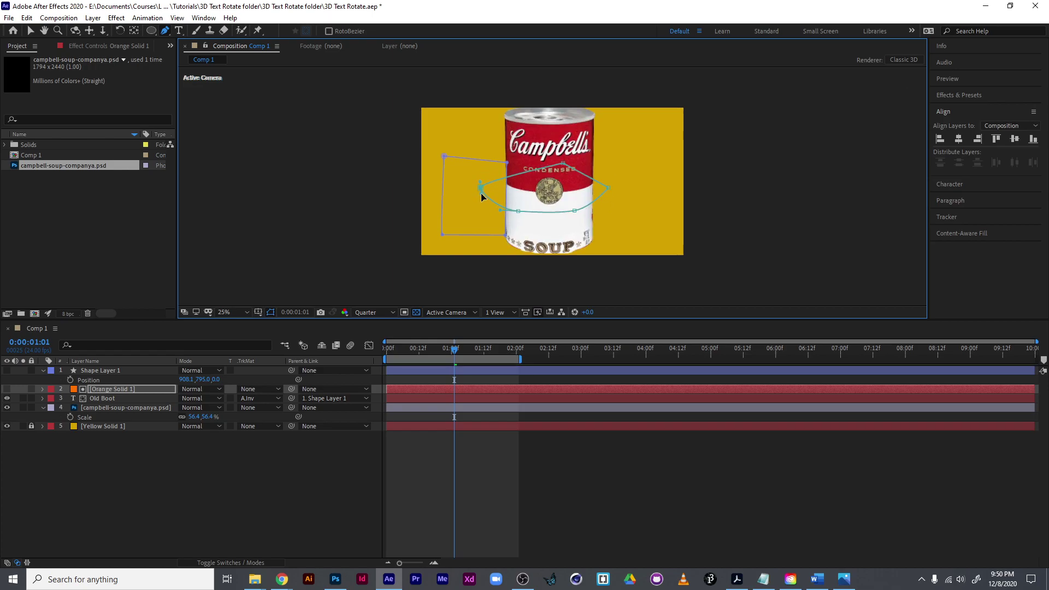
- At 0:00:01:08, stretch the middle mask to the can's right edge and draw a four-sided mask just outside that edge
mouse_move(454, 349)
left_mouse_down()
mouse_move(380, 357)
mouse_move(474, 351)
left_mouse_up()
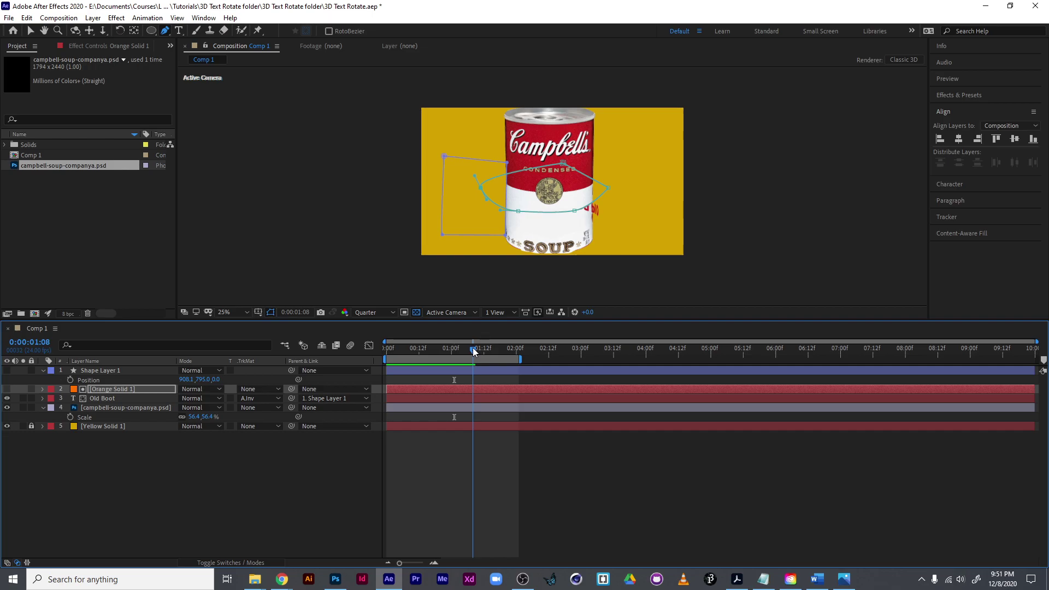
left_click_drag(574, 213, 594, 212)
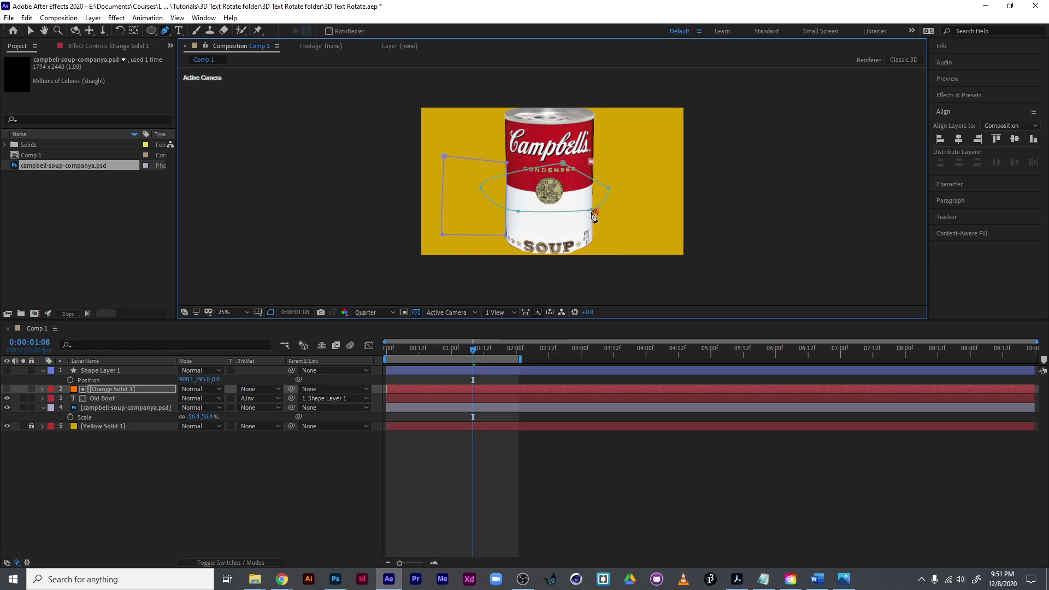
left_click(642, 156)
left_click(591, 162)
- Show the orange solid temporarily to check its mask coverage from the start of the animation, and hide it again
left_click(475, 349)
left_click_drag(475, 348, 385, 350)
left_click(104, 391)
left_click(7, 389)
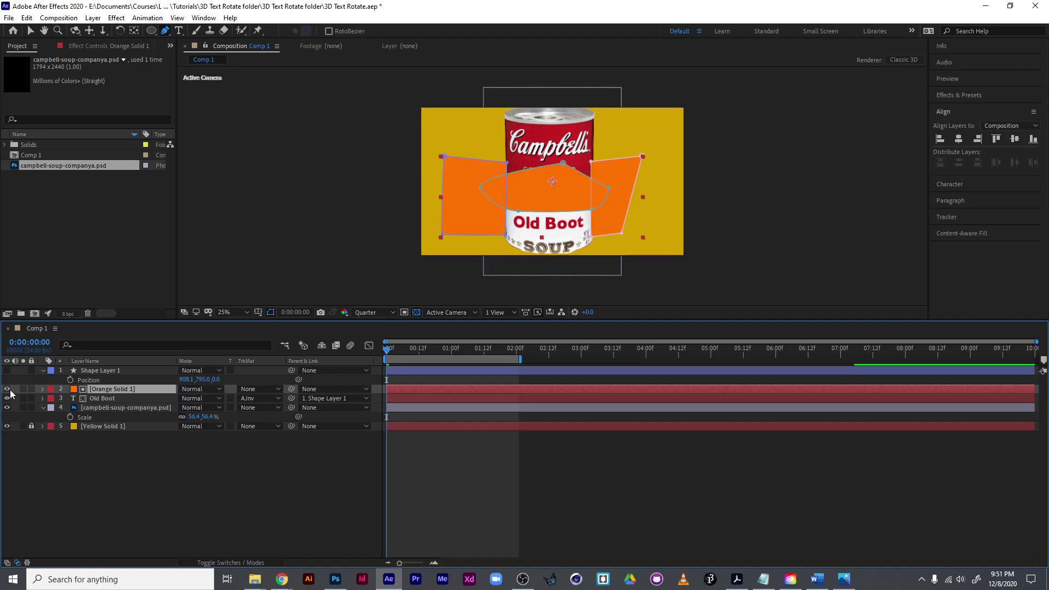
key("space")
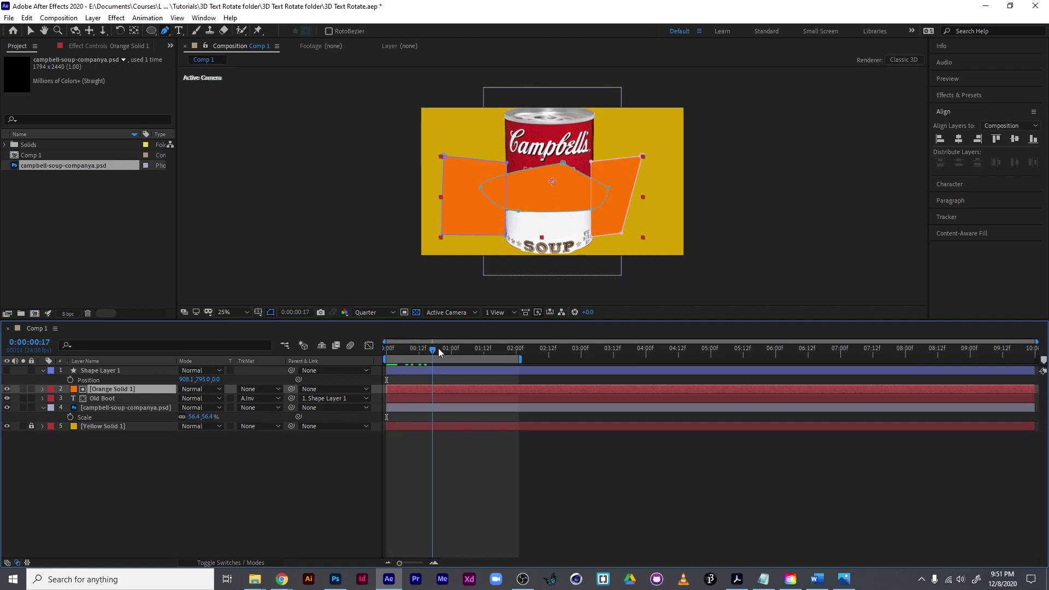
key("space")
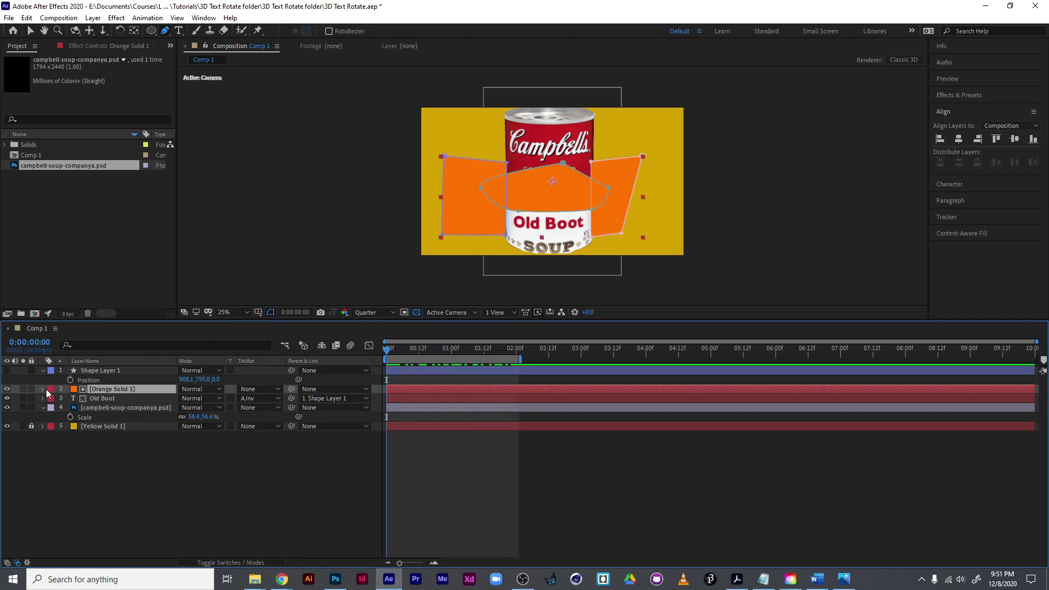
left_click(8, 389)
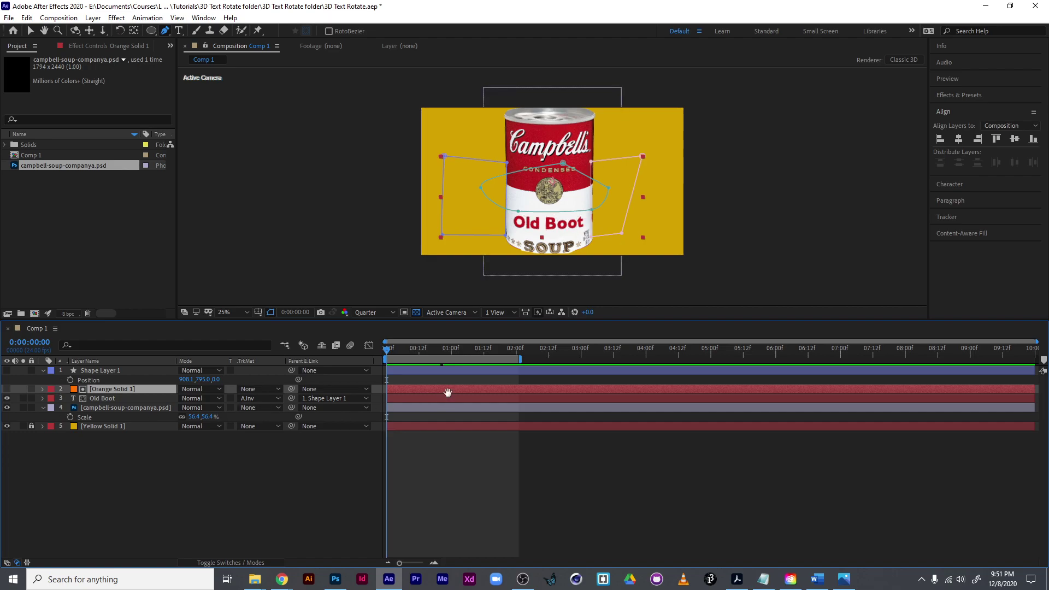
- Preview the rotation and, at 0:00:01:08, reshape the lower edge of the orange solid's middle mask around the can's sides
key("space")
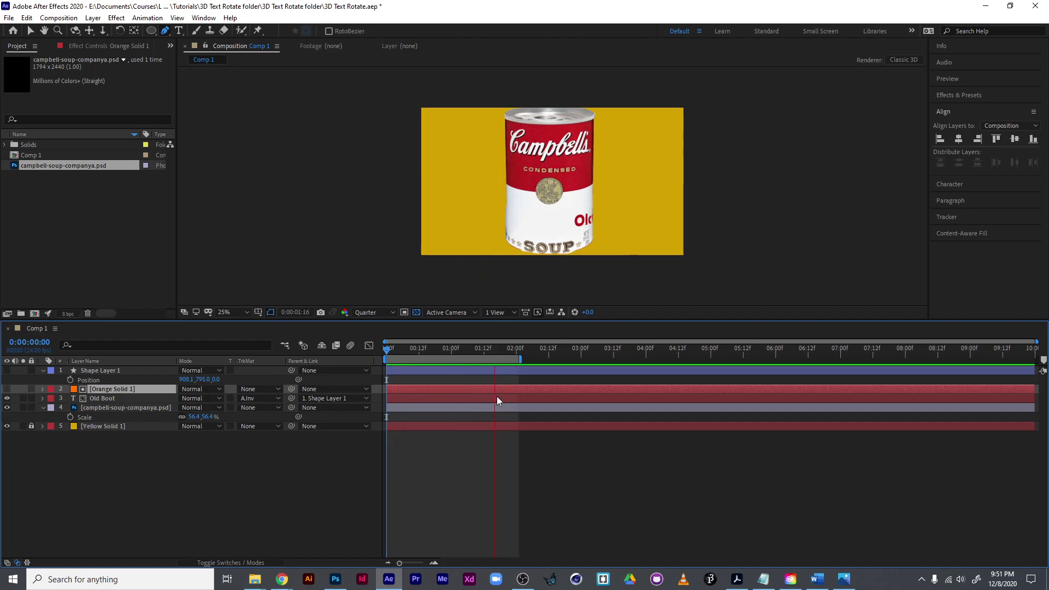
left_click(407, 350)
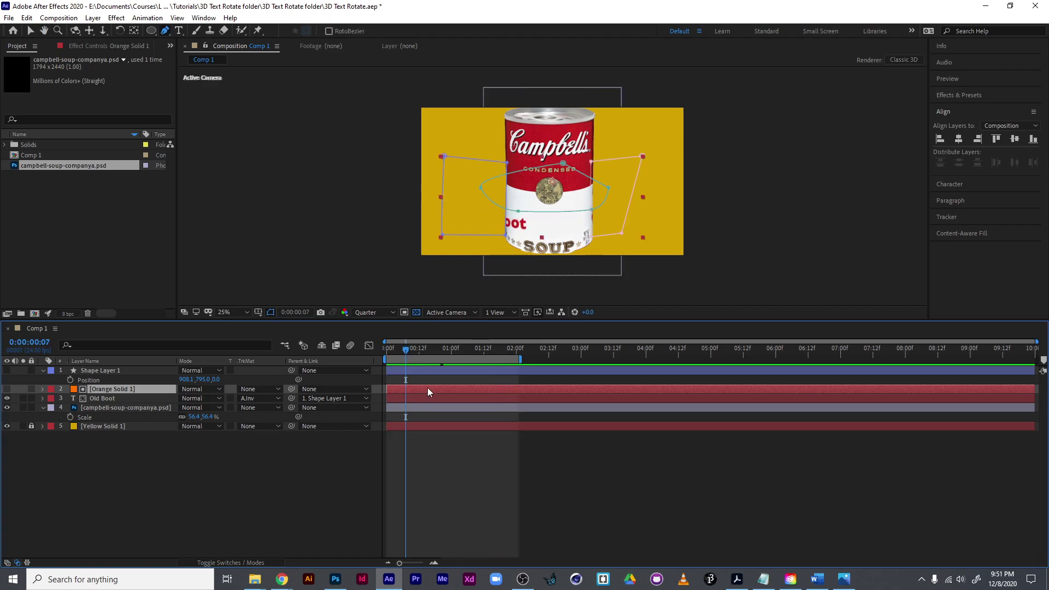
mouse_move(464, 350)
left_mouse_down()
mouse_move(493, 351)
mouse_move(473, 353)
left_mouse_up()
key("period")
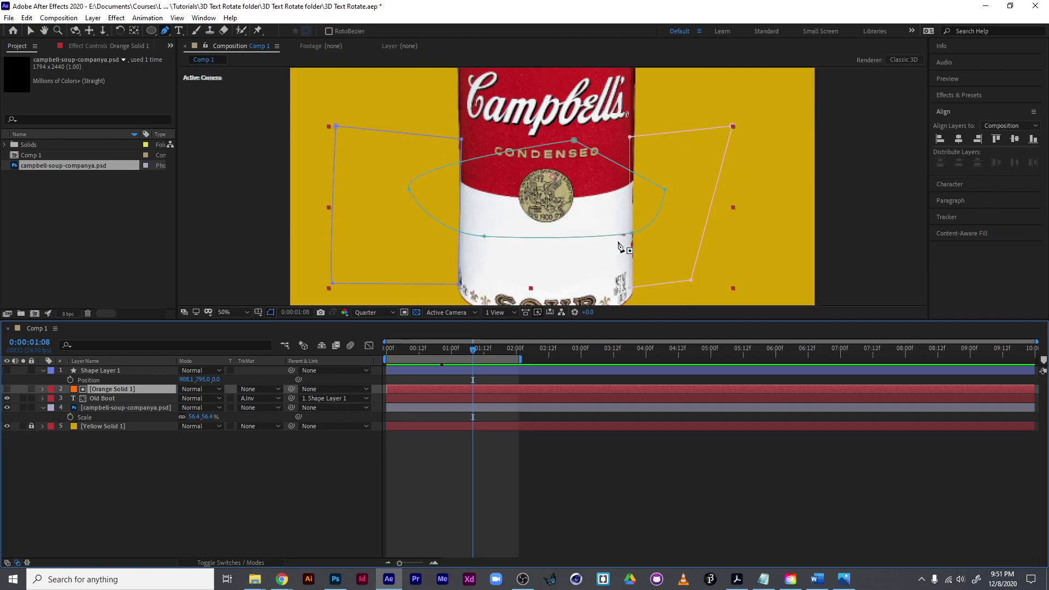
left_click_drag(632, 238, 633, 240)
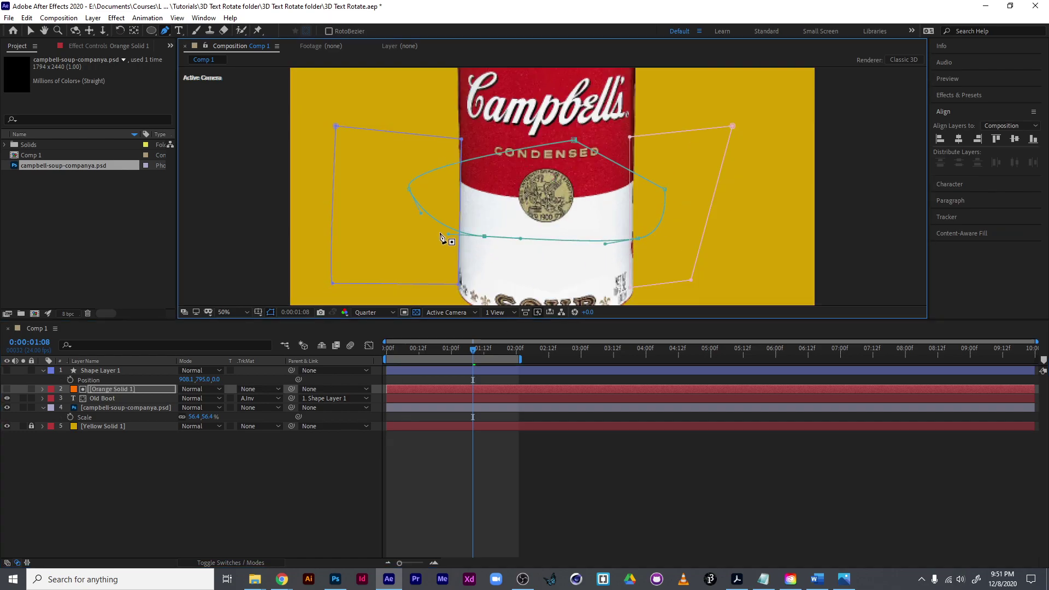
left_click_drag(449, 234, 408, 255)
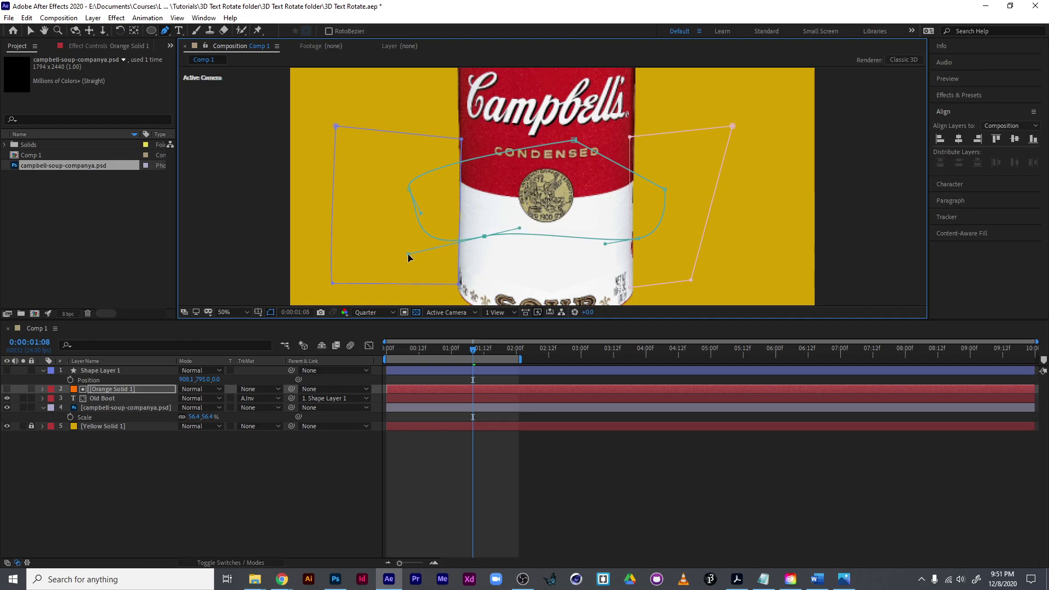
- Deselect the orange solid and play back the text rotation from the start to check the adjusted mask
left_click_drag(464, 354, 319, 356)
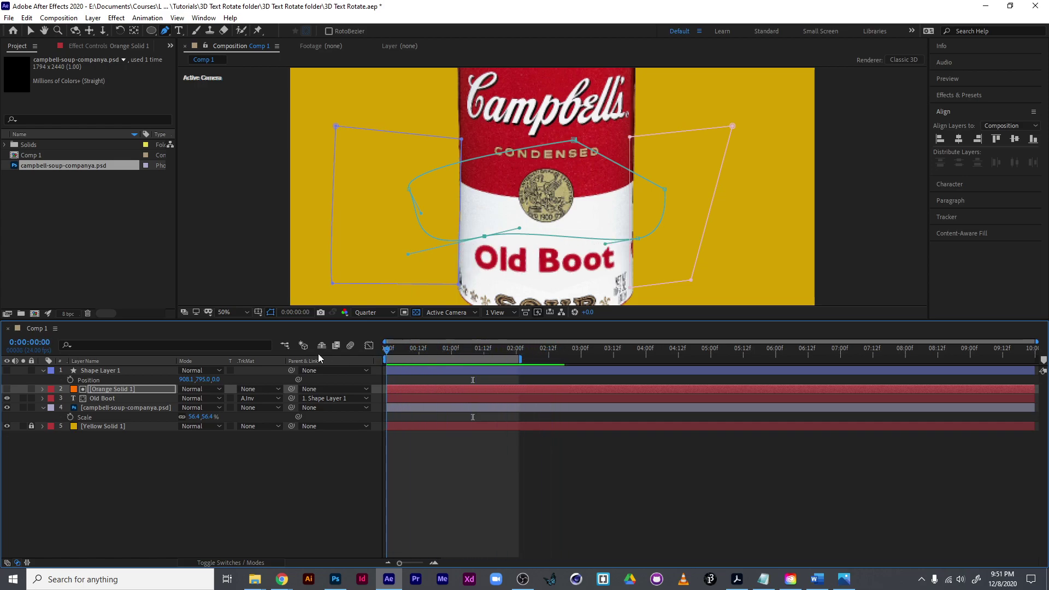
scroll(646, 267, "down", 2)
left_click(653, 279)
left_click(284, 460)
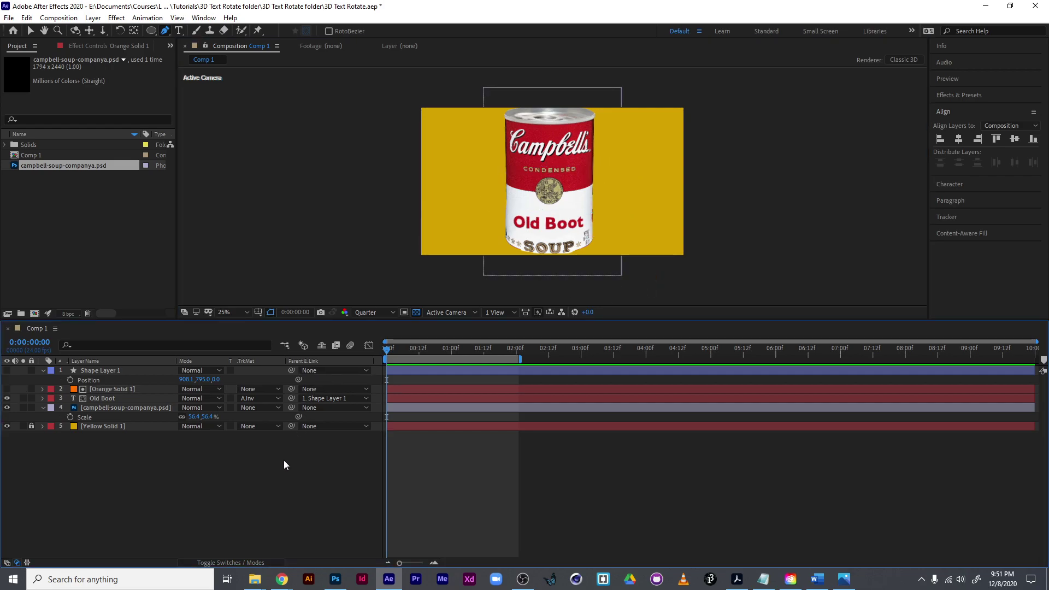
key("space")
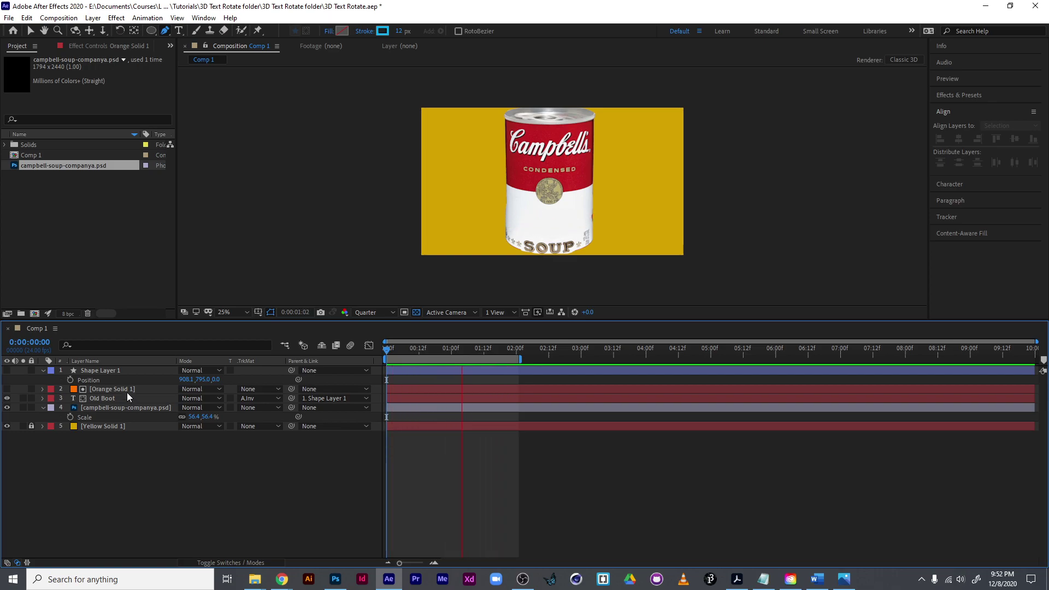
- Expand the properties of the Old Boot text layer while the preview plays
left_click(113, 373)
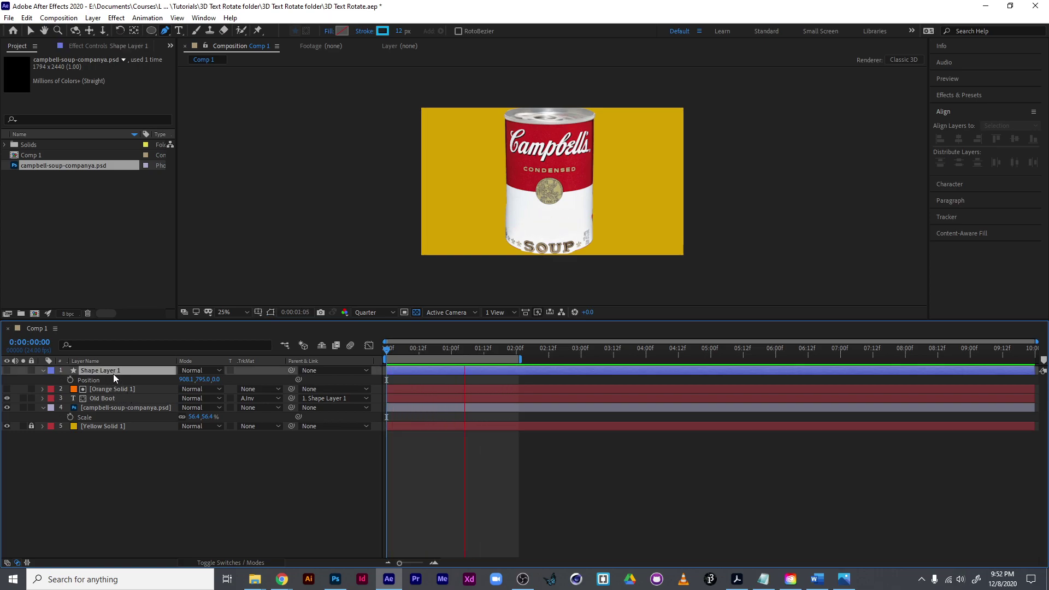
left_click(129, 398)
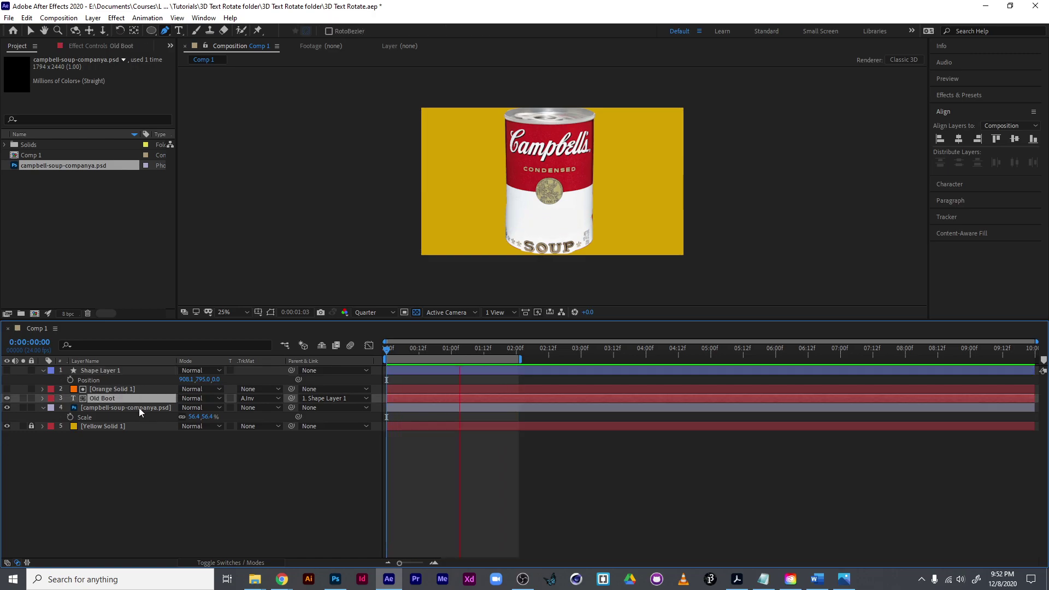
left_click(43, 398)
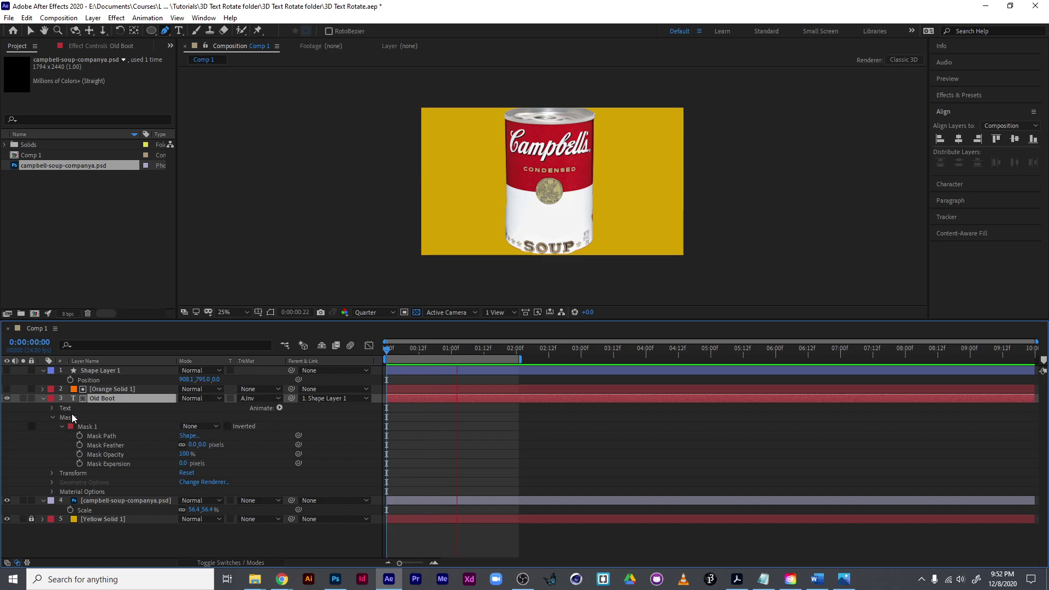